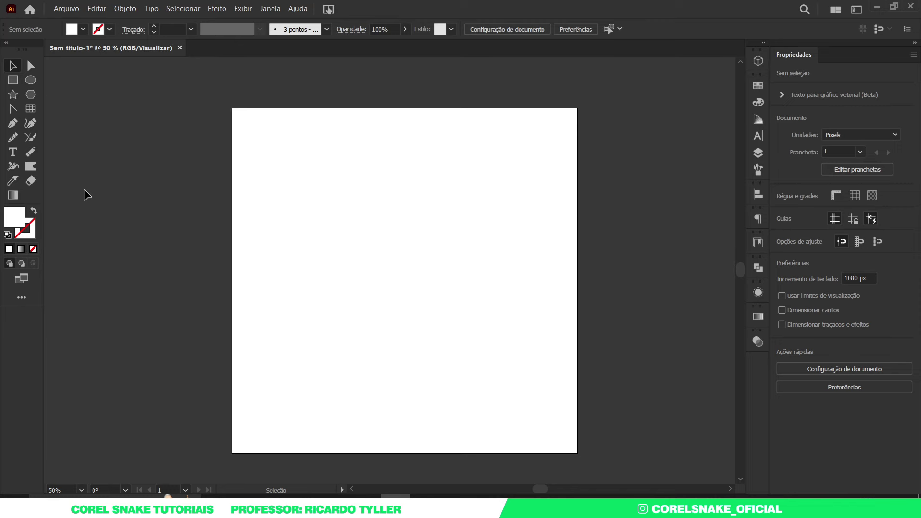
- Draw a 108 px outlined square with no fill and a 1 pt stroke
key(m)
double_click(14, 217)
key(Return)
click(34, 211)
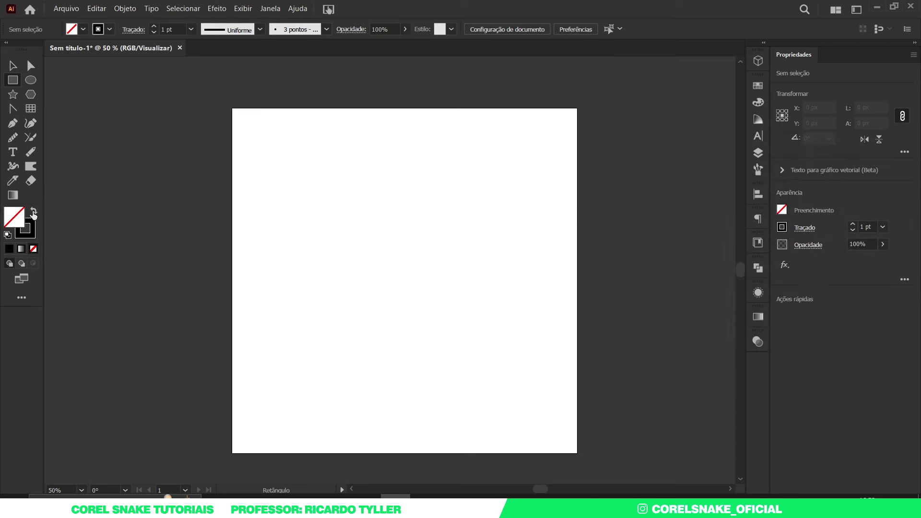
drag(304, 200, 351, 247)
click(249, 186)
key(ctrl+plus)
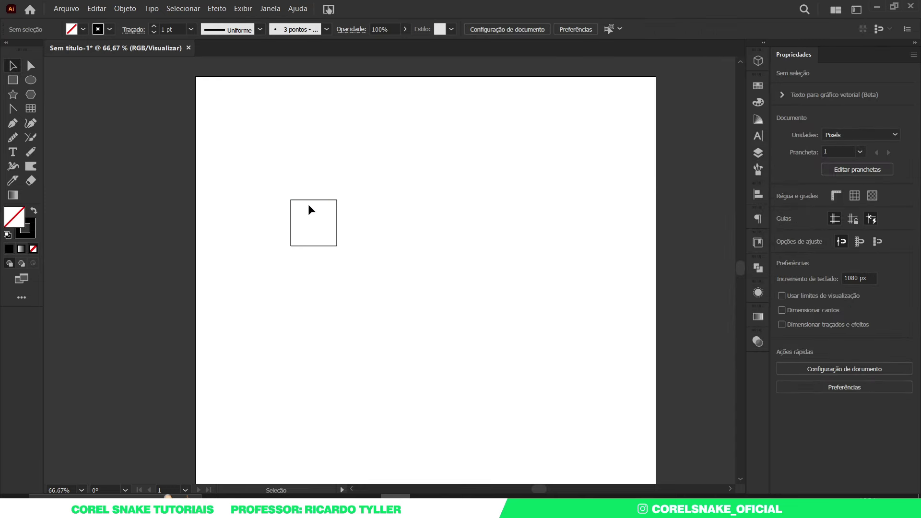
key(m)
drag(398, 152, 536, 251)
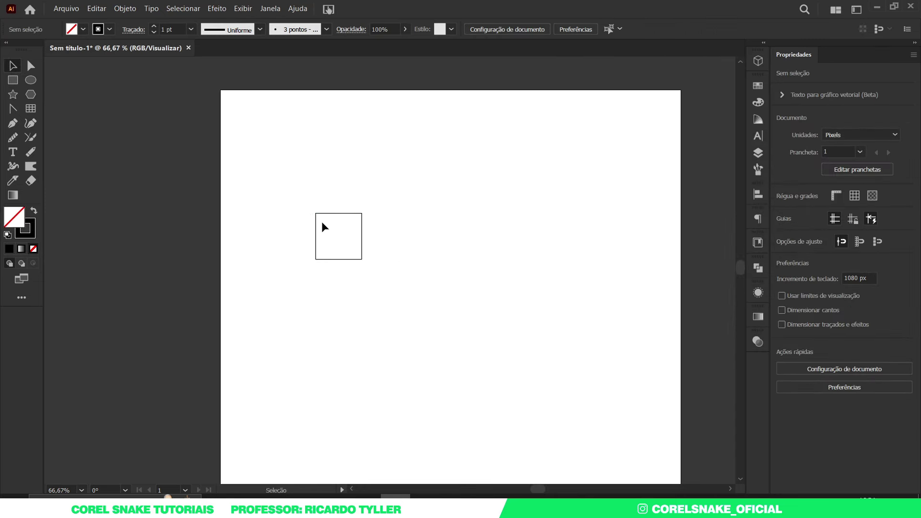
- Widen the square into a horizontal bar, stack six copies, and group the rows
click(353, 213)
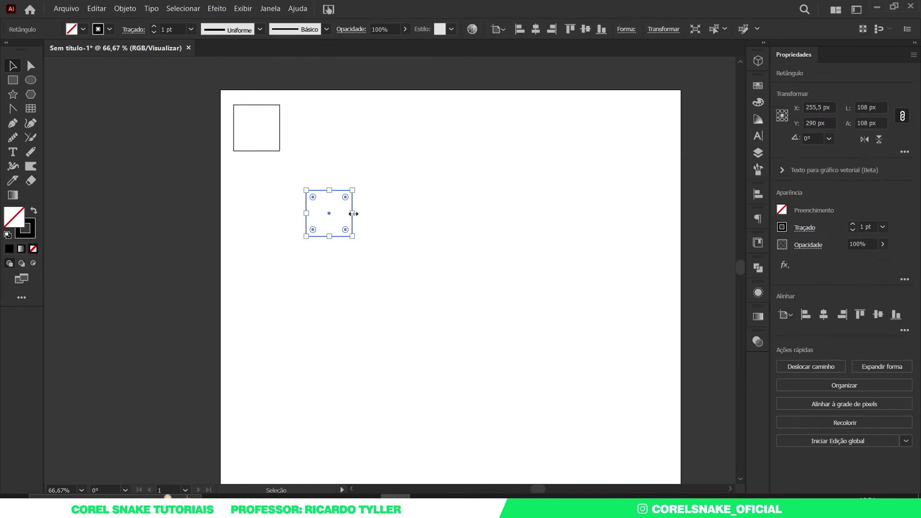
drag(483, 193, 477, 193)
drag(434, 238, 432, 238)
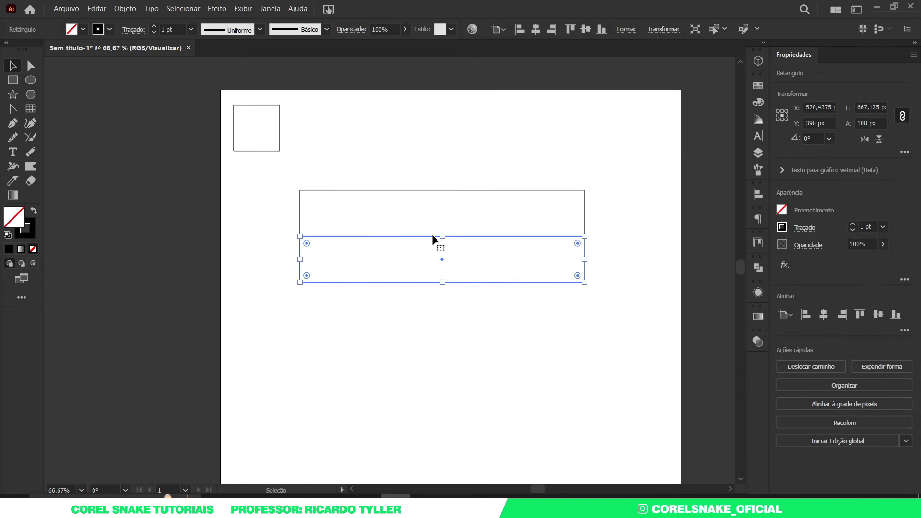
key(ctrl+d)
key(ctrl+d)
key(ctrl+d)
key(ctrl+minus)
drag(586, 417, 586, 417)
drag(461, 294, 464, 290)
key(ctrl+g)
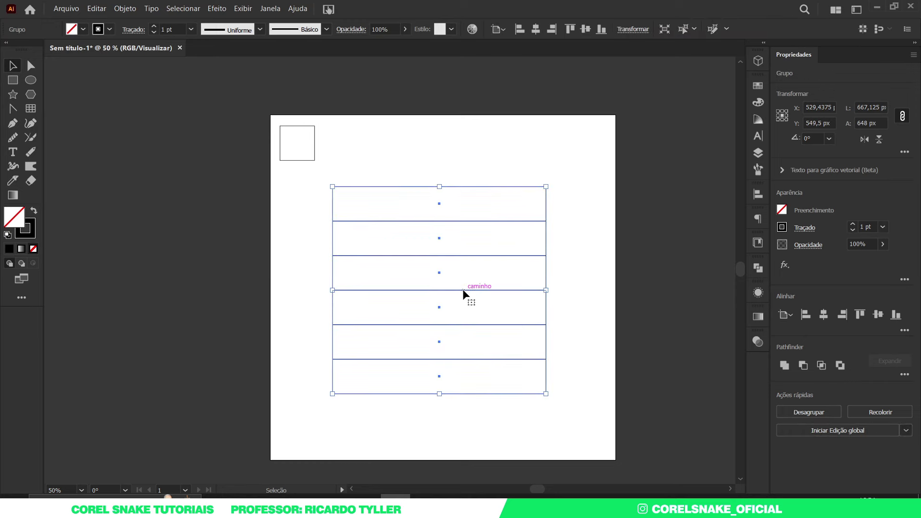
click(516, 301)
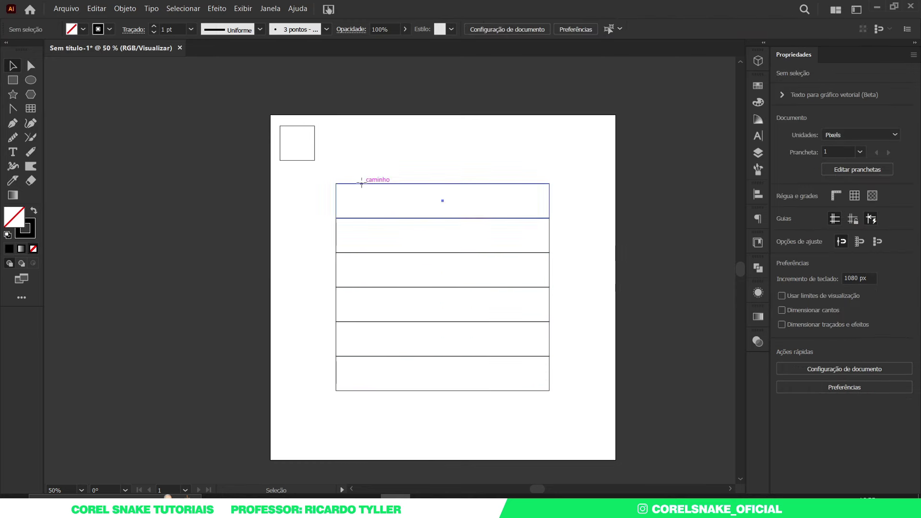
- Turn a copy of the bar into a tall vertical column centred on the rows
drag(372, 185, 645, 211)
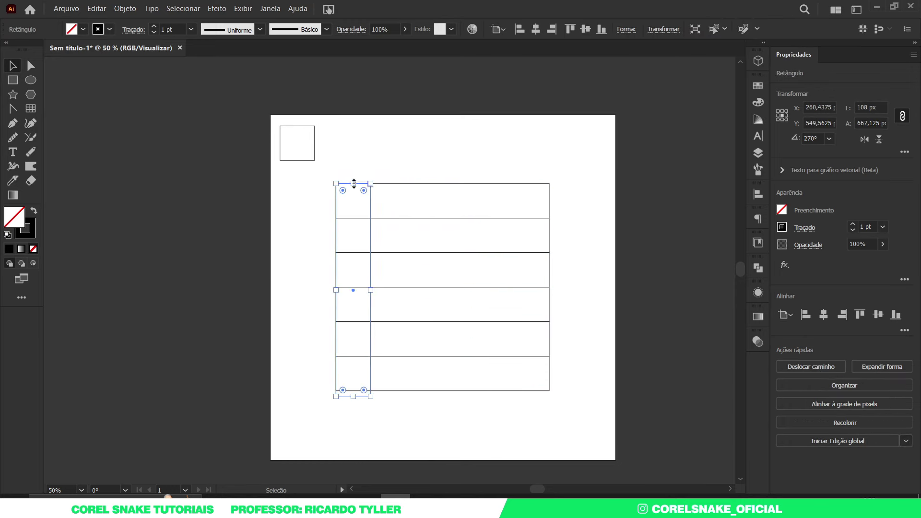
drag(353, 183, 353, 140)
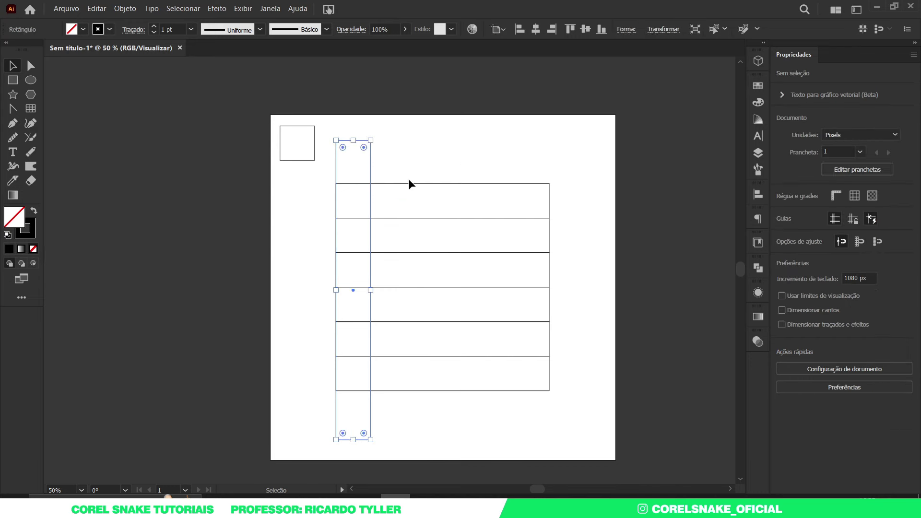
shift+click(468, 192)
click(586, 28)
click(432, 144)
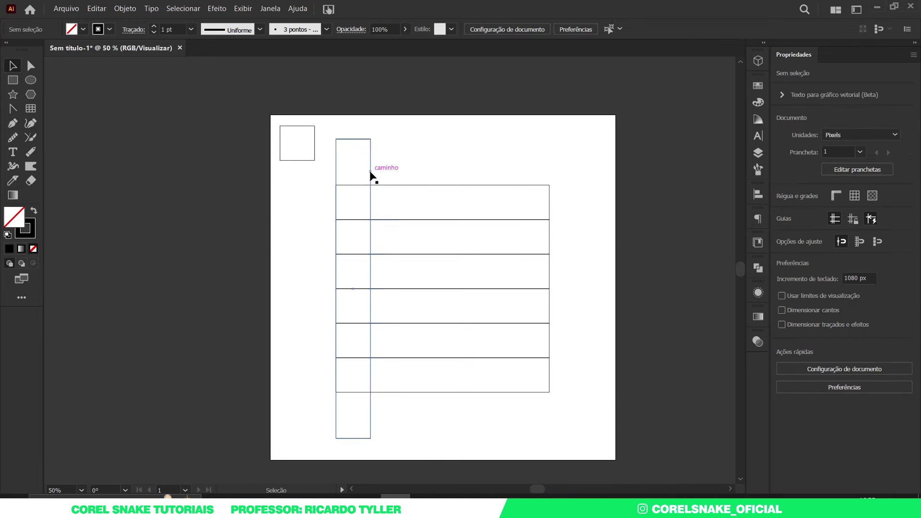
- Repeat the column at 108 px spacing to make five, centred horizontally on the rows
drag(372, 175, 372, 175)
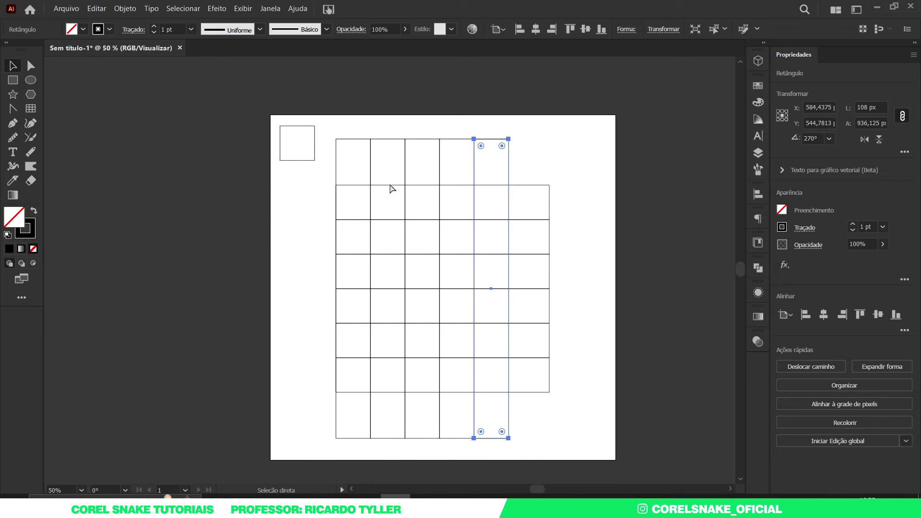
drag(544, 137, 378, 162)
click(525, 184)
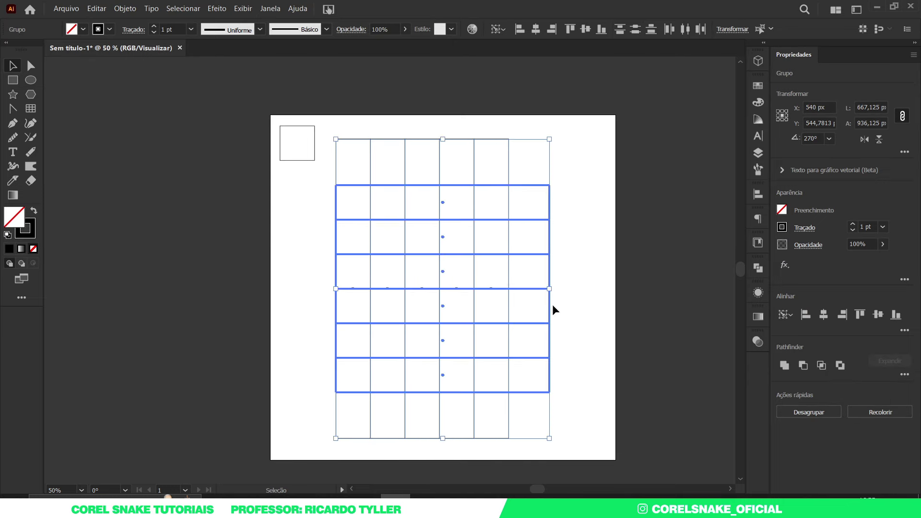
click(540, 29)
click(626, 185)
click(550, 271)
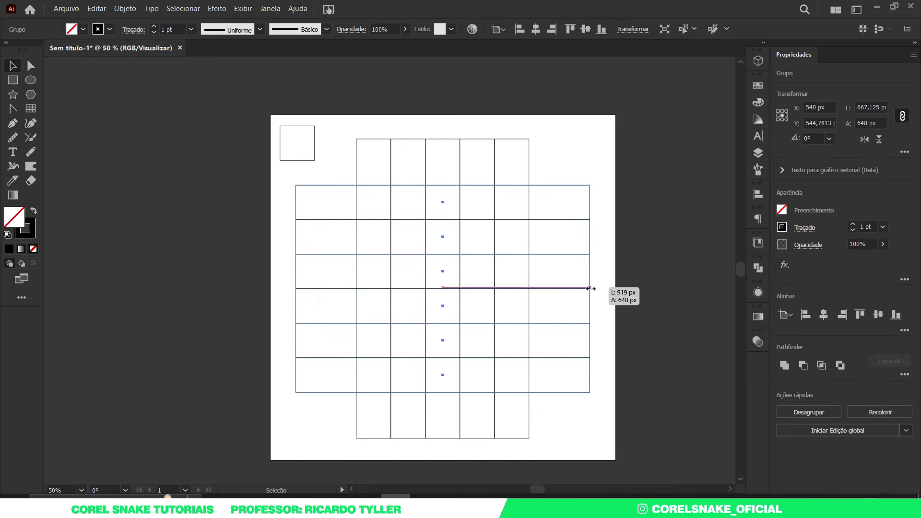
click(558, 301)
scroll(360, 211, down, 1)
scroll(360, 212, up, 1)
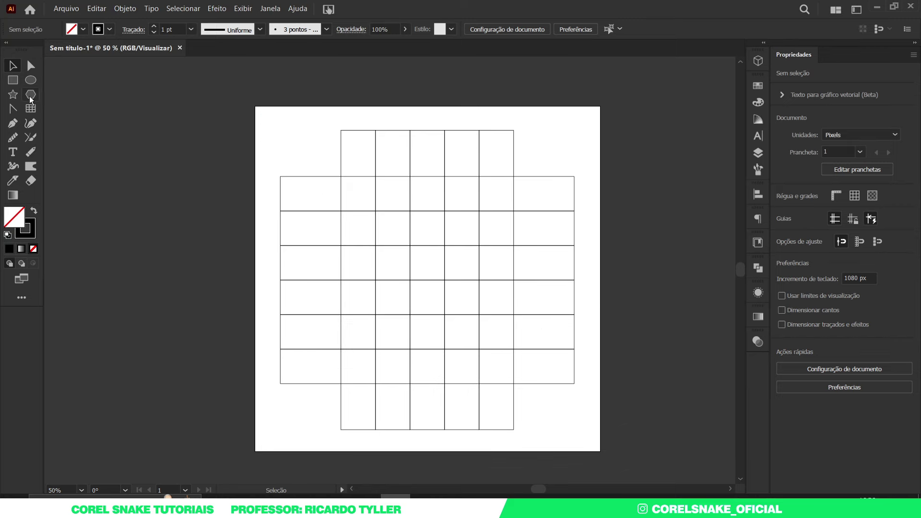
- Draw concentric 324 px and 108 px circles at the grid centre
click(31, 79)
drag(452, 280, 479, 288)
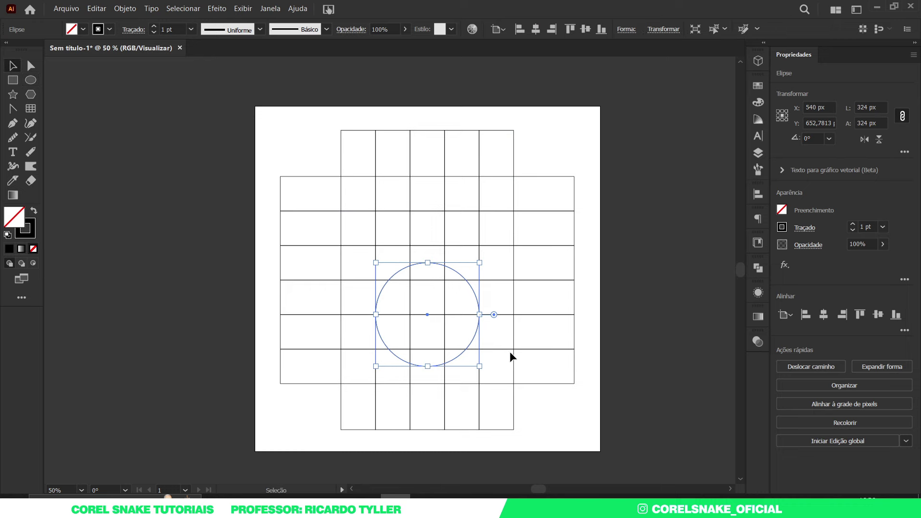
click(115, 176)
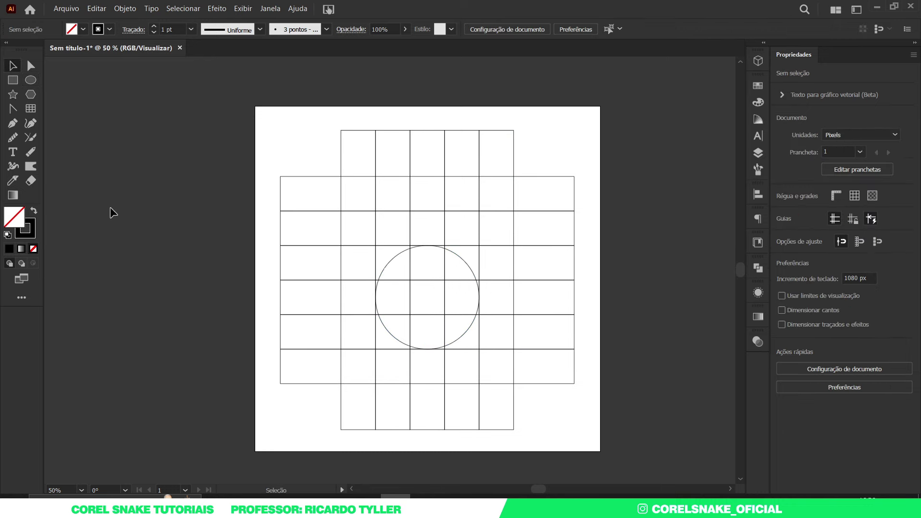
key(l)
key(ctrl+plus)
key(ctrl+plus)
key(ctrl+plus)
drag(360, 260, 464, 363)
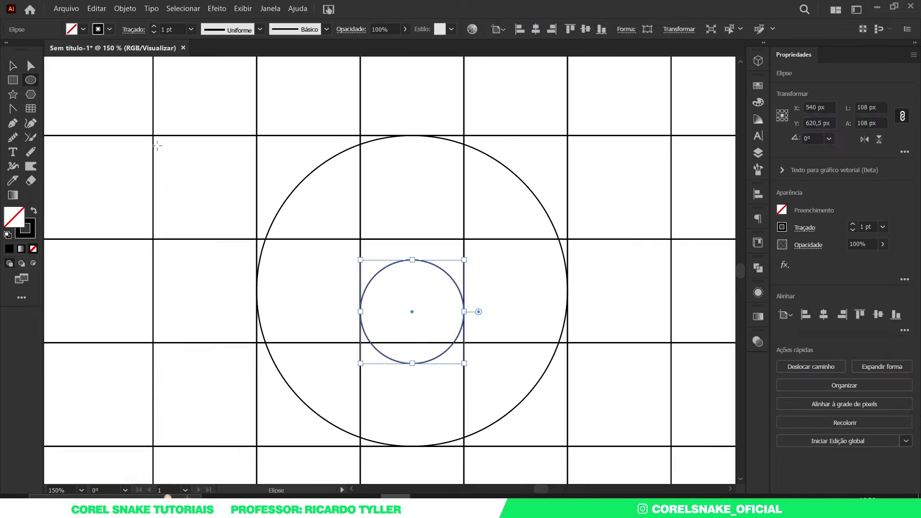
key(ctrl+minus)
key(ctrl+minus)
key(ctrl+minus)
key(ctrl+minus)
- Merge the grid and circle regions with Shape Builder into a solid black U
key(ctrl+plus)
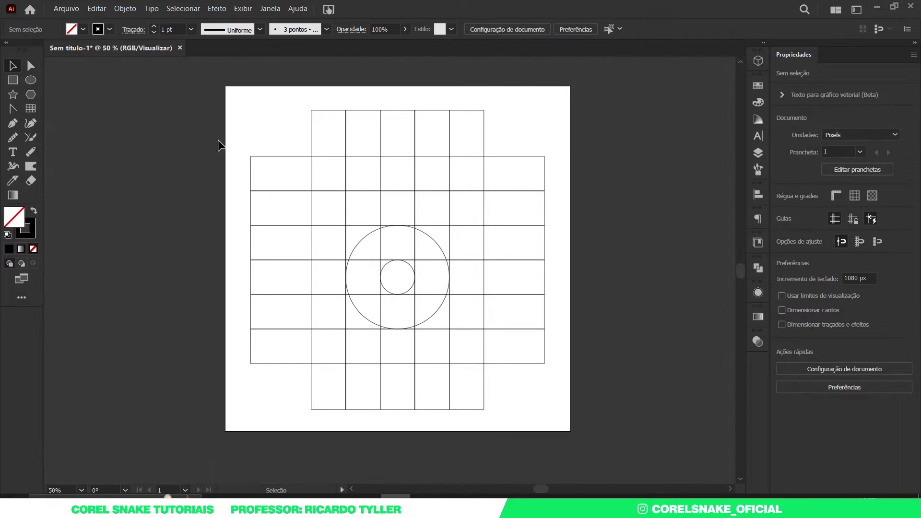
drag(220, 140, 581, 389)
key(shift+m)
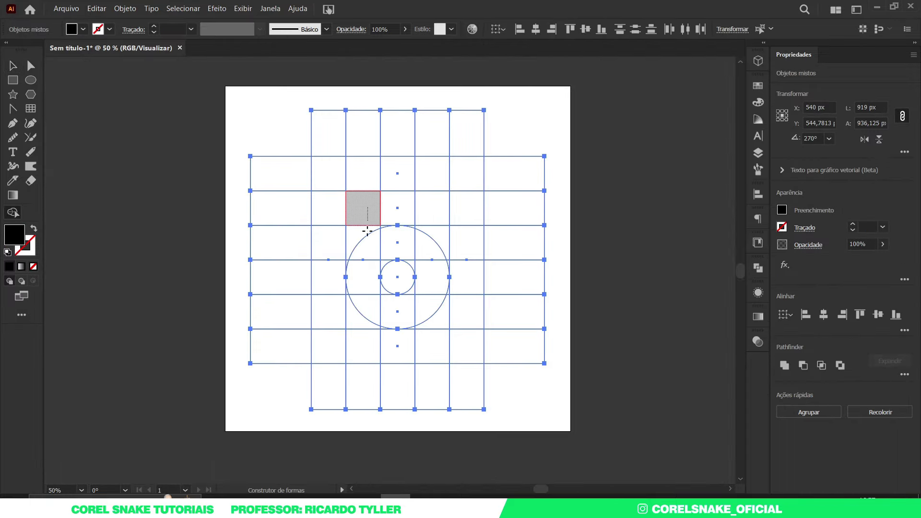
drag(433, 260, 342, 304)
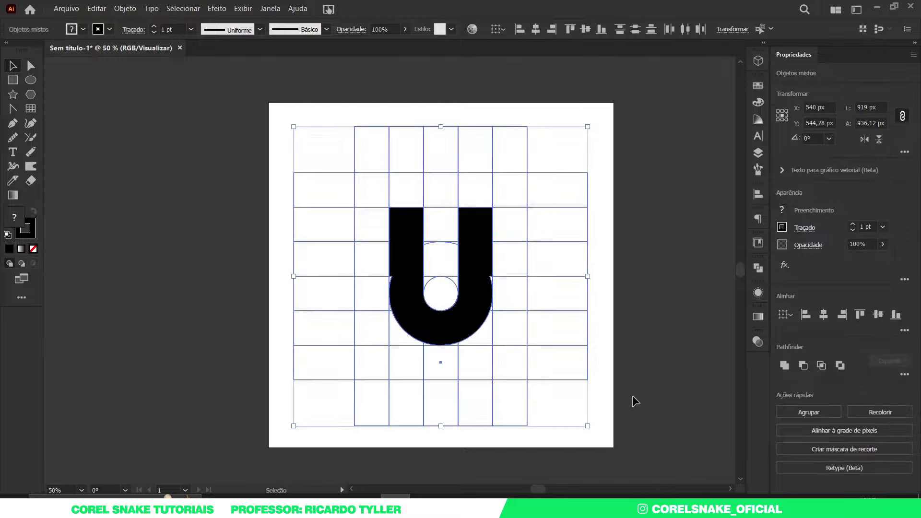
key(ctrl+plus)
key(ctrl+plus)
key(ctrl+plus)
key(ctrl+0)
key(v)
key(ctrl+shift+a)
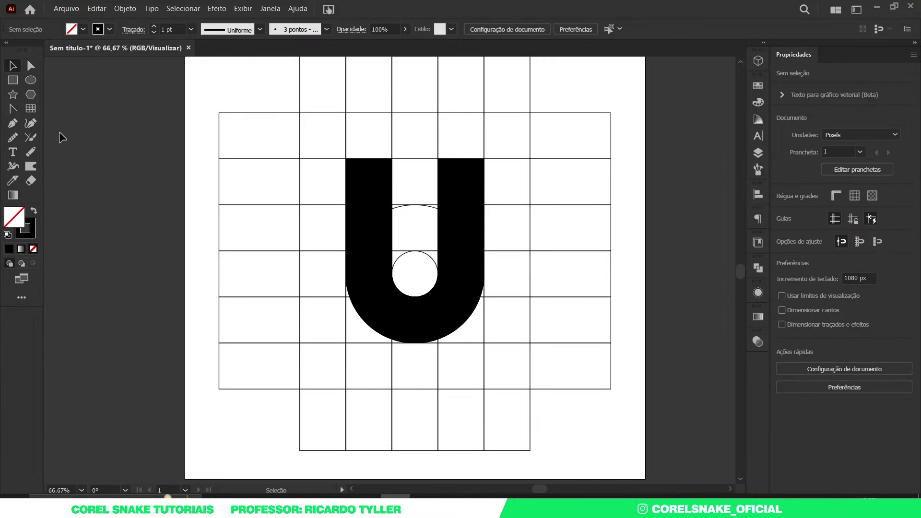
- Delete the leftover construction grid lines around the U
drag(228, 186, 339, 174)
key(ctrl+a)
key(ctrl+minus)
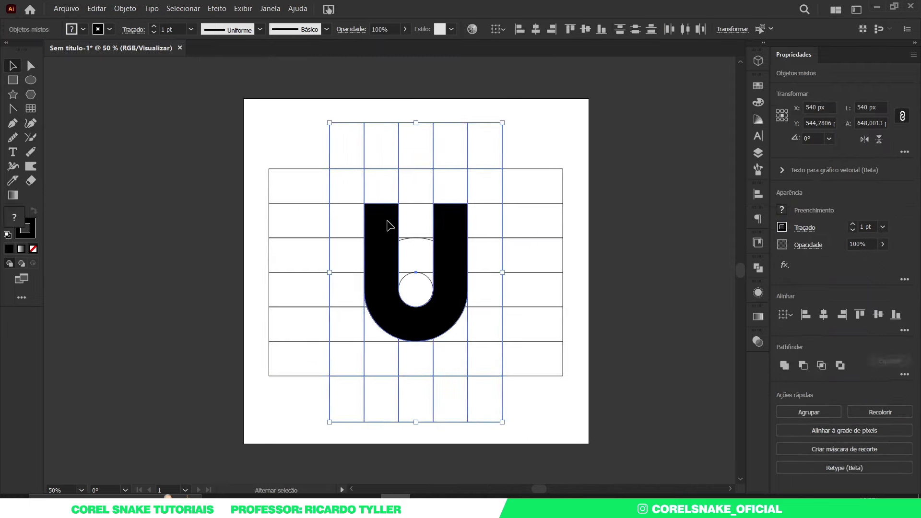
key(ctrl+minus)
key(ctrl+z)
key(ctrl+z)
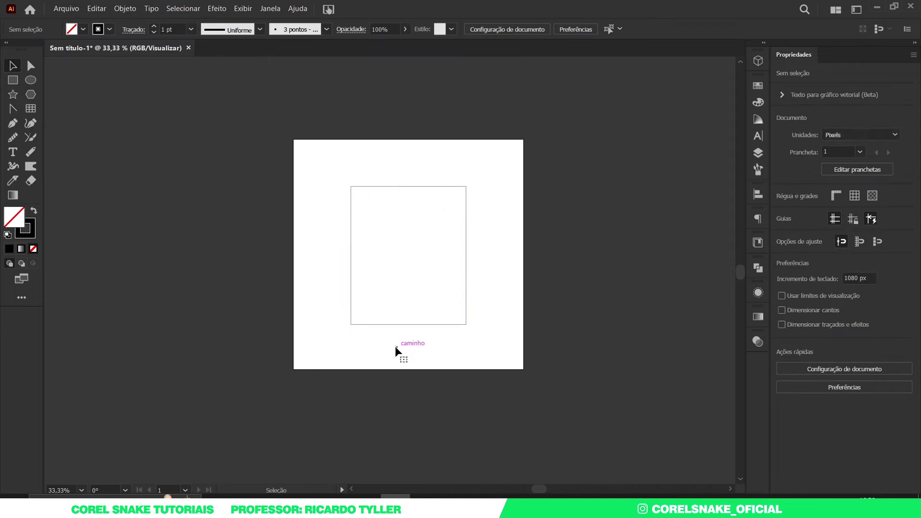
key(ctrl+shift+z)
key(ctrl+z)
key(ctrl+z)
key(ctrl+plus)
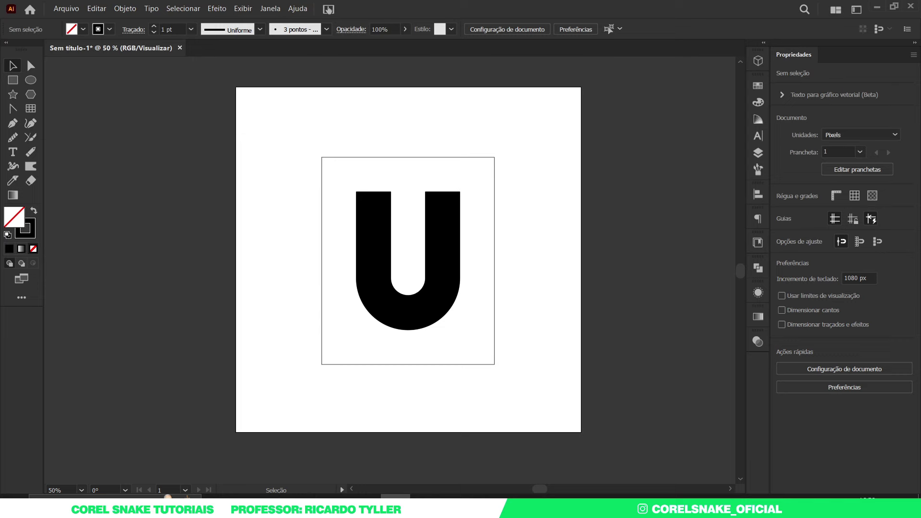
- Fill the surrounding square black, send it to back, and make the U white
click(438, 156)
key(shift+x)
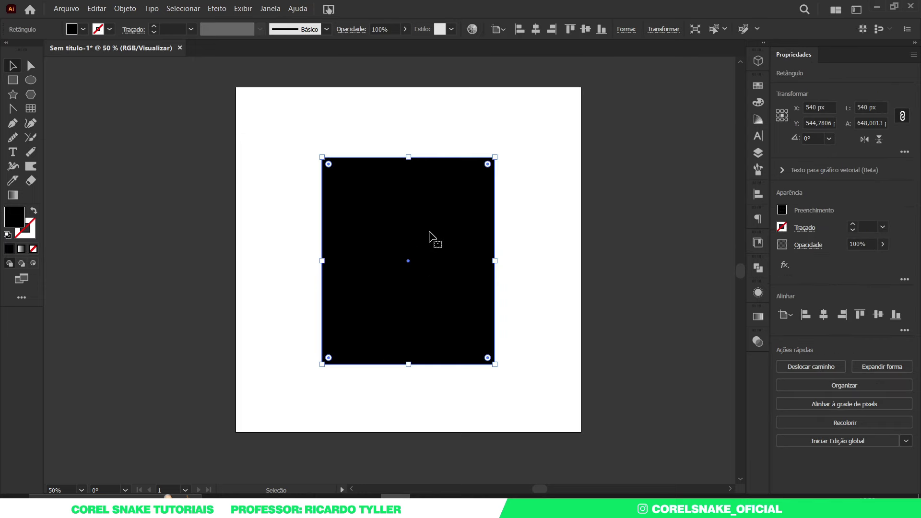
key(ctrl+shift+bracketleft)
click(452, 236)
key(ctrl+shift+a)
key(ctrl+minus)
- Duplicate the U square, scale both down, and round the copy's bottom into a semicircle
click(440, 251)
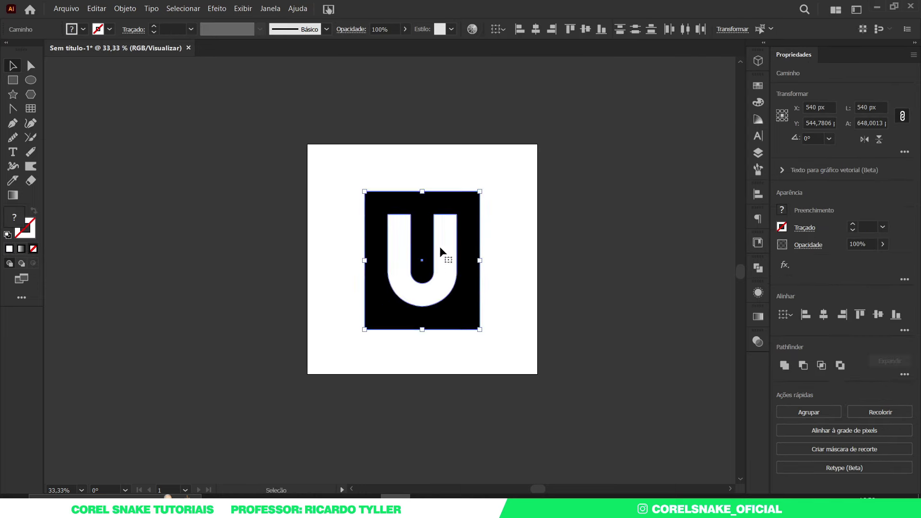
alt+drag(440, 251, 235, 251)
mouse_move(480, 330)
mouse_down()
mouse_move(355, 315)
mouse_move(576, 360)
mouse_up()
key(ctrl+plus)
key(ctrl+plus)
key(a)
drag(532, 331, 496, 218)
- Round the shield's top-left corner with its corner widget
key(ctrl+shift+a)
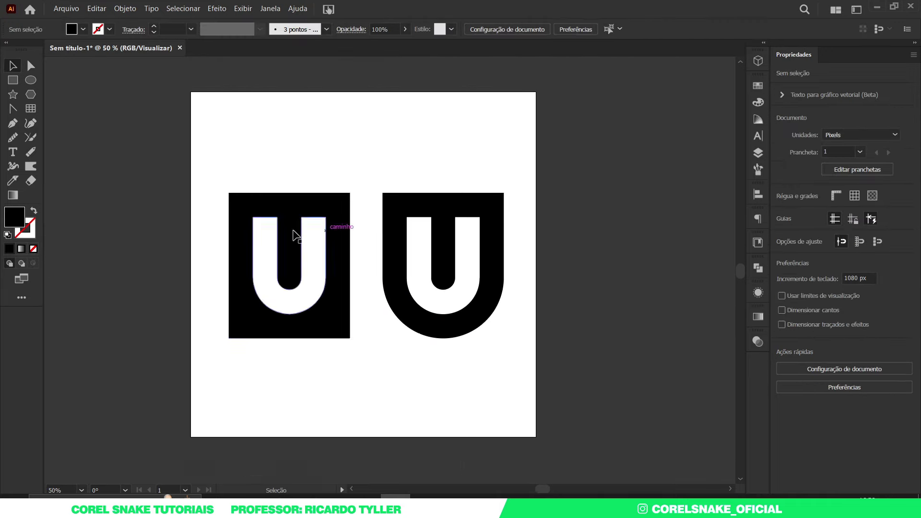
scroll(346, 237, up, 2)
click(259, 163)
drag(278, 174, 298, 233)
key(ctrl+minus)
key(ctrl+minus)
key(ctrl+minus)
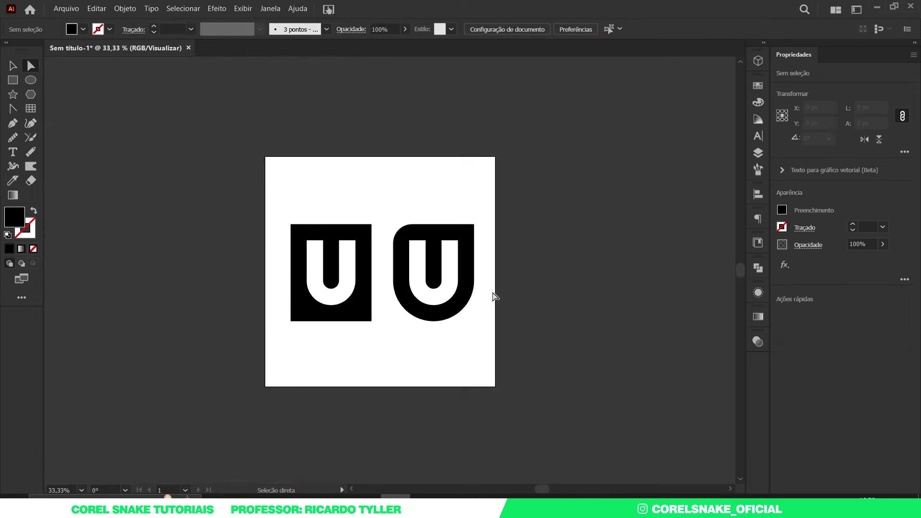
key(ctrl+plus)
- Round the top outer corners of the inner white U
click(432, 238)
key(ctrl+plus)
key(ctrl+plus)
key(ctrl+plus)
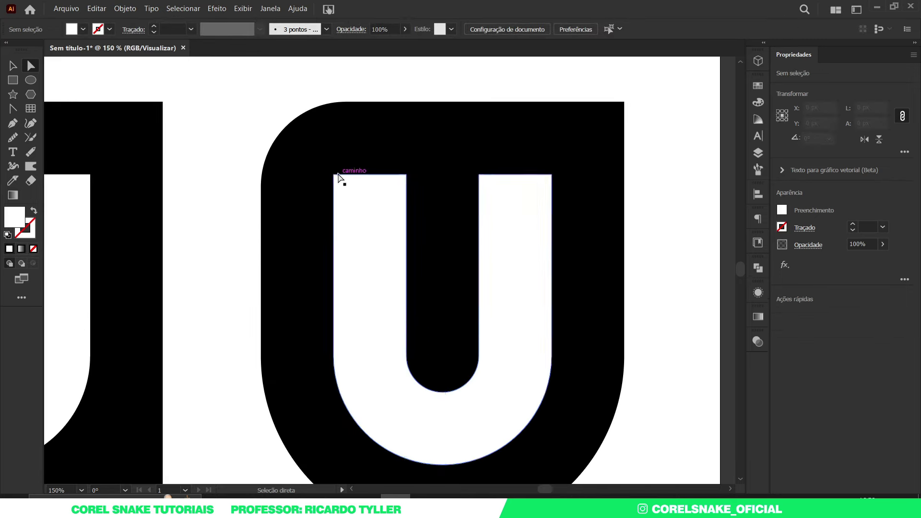
drag(342, 188, 547, 179)
key(ctrl+minus)
key(ctrl+minus)
key(ctrl+minus)
- Undo the rounding of the inner U's corners
key(ctrl+plus)
key(ctrl+plus)
key(ctrl+shift+a)
click(377, 220)
key(ctrl+plus)
key(ctrl+plus)
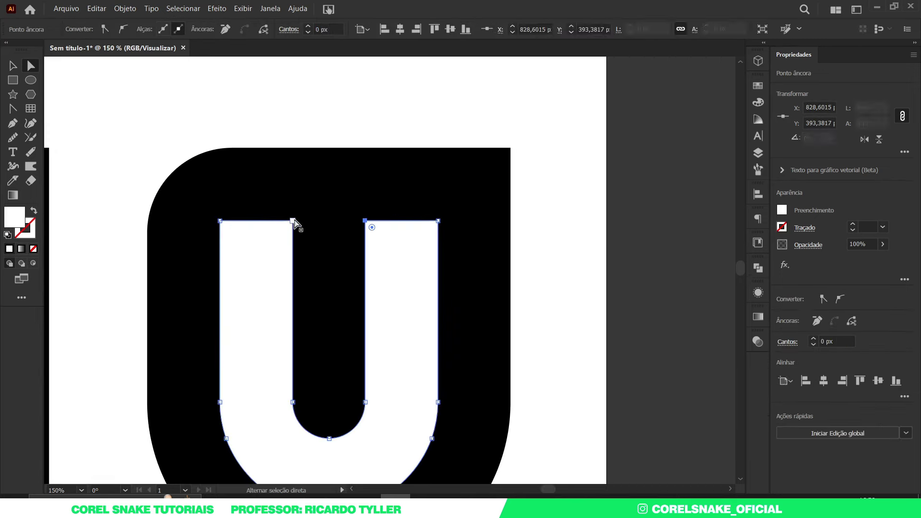
key(v)
key(ctrl+minus)
key(ctrl+minus)
key(ctrl+minus)
key(ctrl+shift+a)
key(ctrl+plus)
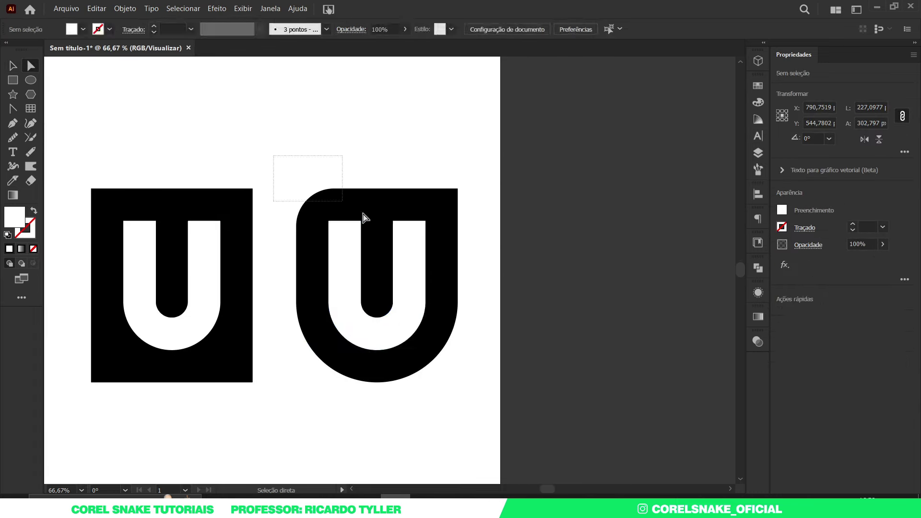
key(ctrl+z)
key(a)
- Lower the shield's top edge anchors by about 49 px
mouse_move(278, 231)
mouse_down()
mouse_move(459, 191)
mouse_move(463, 210)
mouse_up()
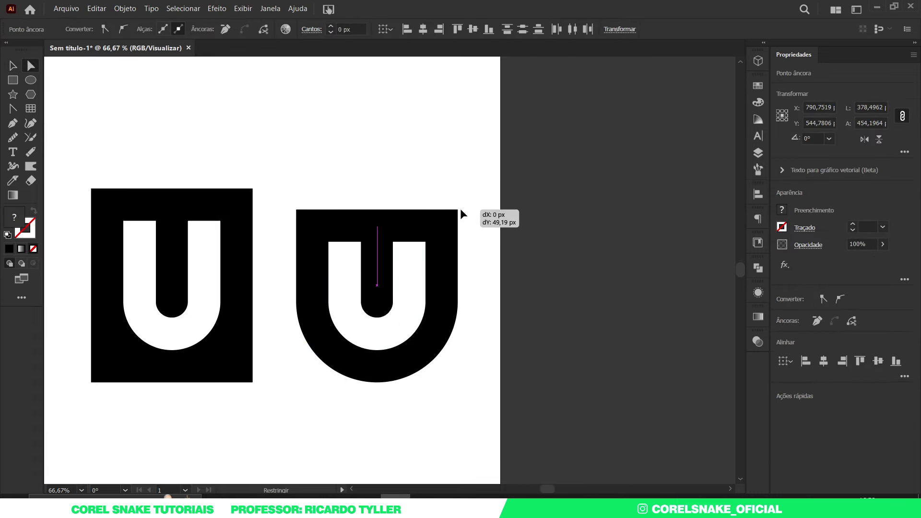
drag(309, 222, 330, 247)
click(13, 66)
key(ctrl+minus)
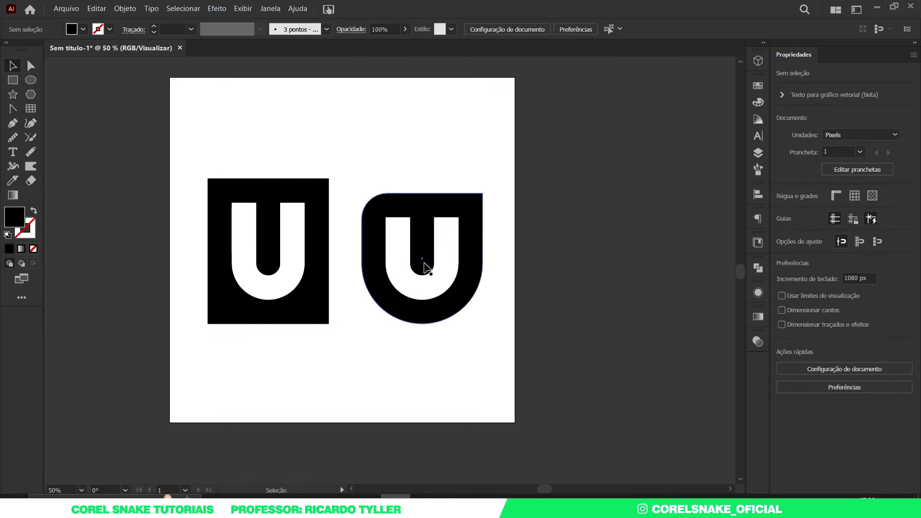
- Draw a small square on top of the U's left leg and swap its fill and stroke
key(ctrl+plus)
key(ctrl+plus)
key(m)
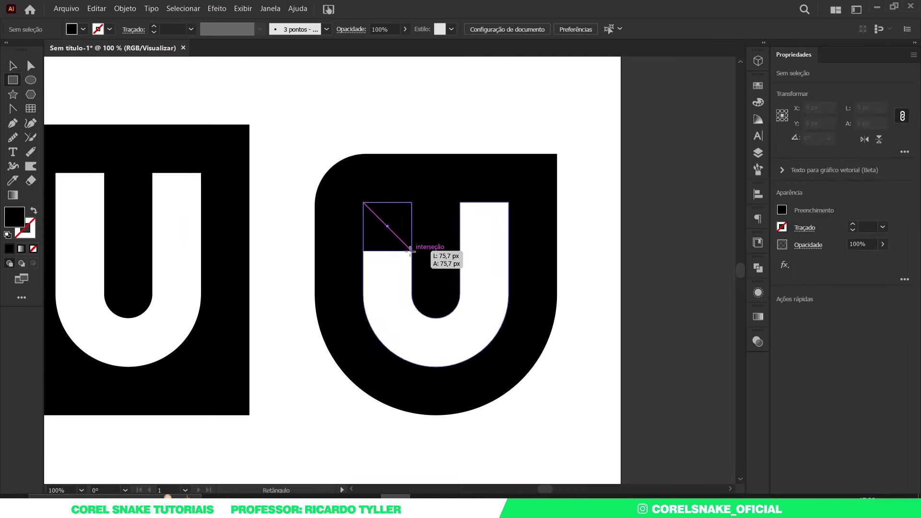
drag(410, 250, 348, 267)
key(v)
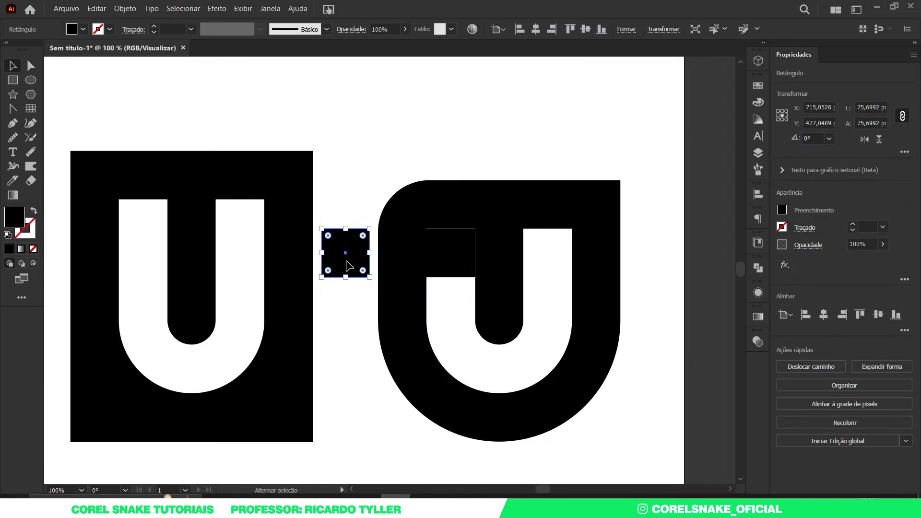
key(ctrl+plus)
key(shift+x)
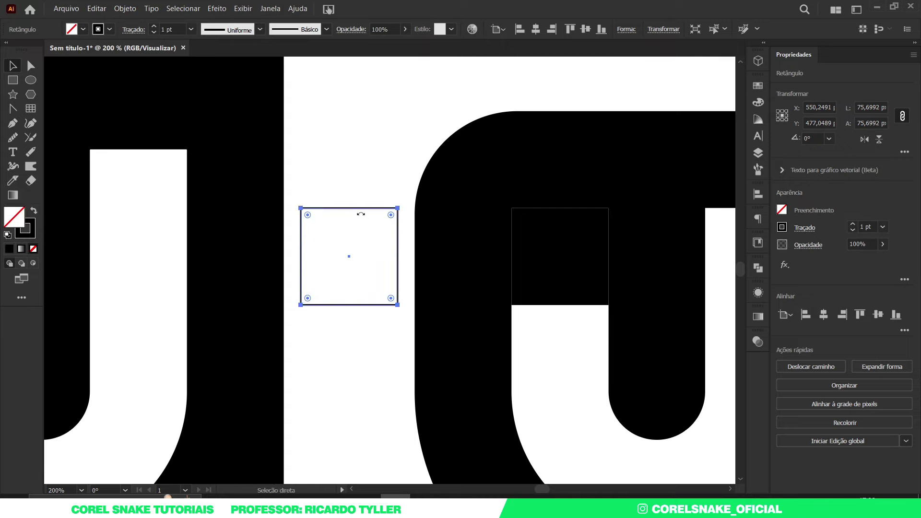
- Flatten a copy into an 18.9 px bar and cut the left leg apart with it
key(ctrl+plus)
drag(351, 257, 350, 286)
key(ctrl+minus)
key(ctrl+minus)
key(ctrl+minus)
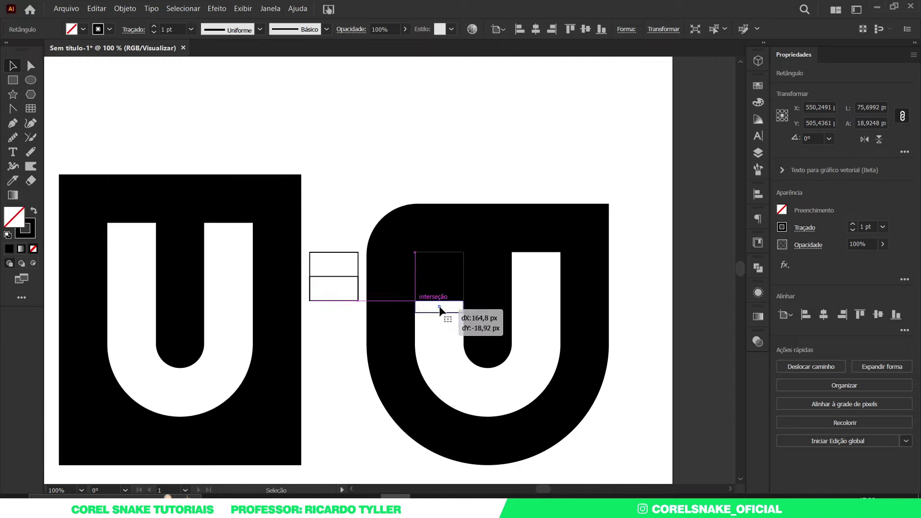
drag(439, 311, 440, 312)
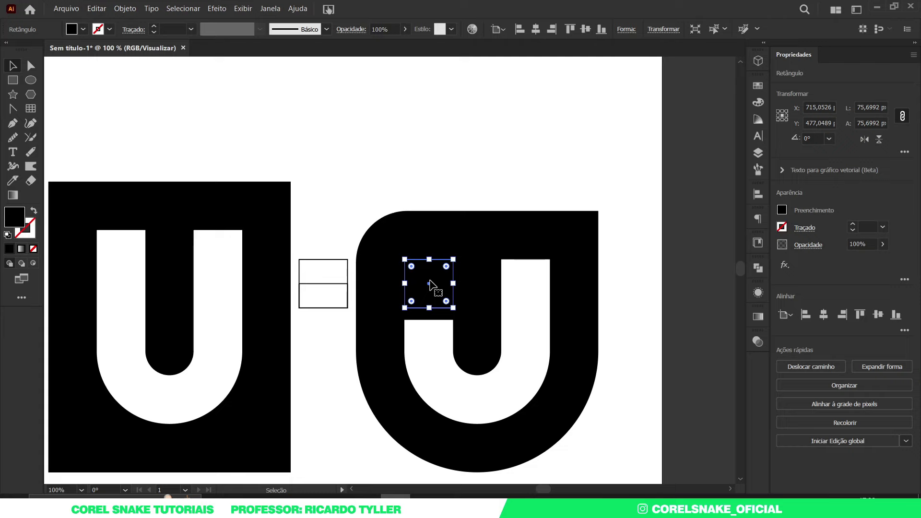
key(ctrl+minus)
key(ctrl+minus)
click(547, 319)
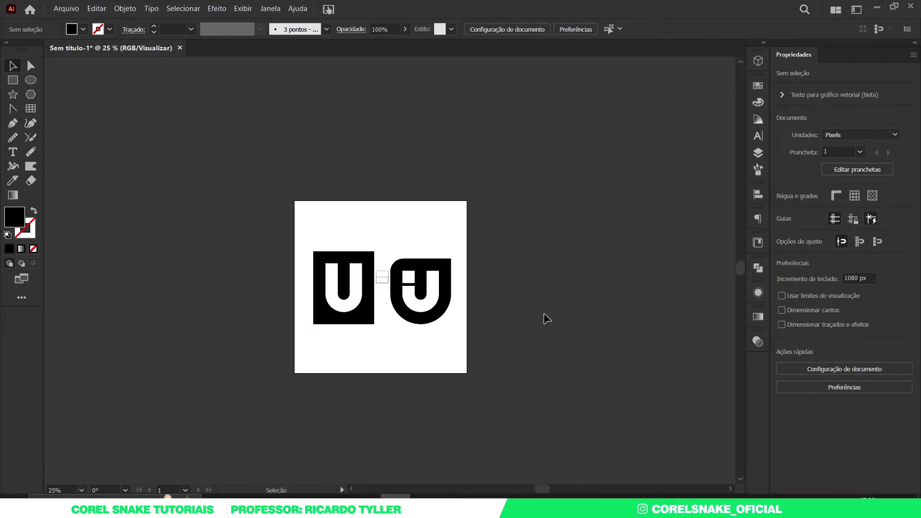
- Select the small white block split off the U's left leg
key(ctrl+plus)
key(ctrl+plus)
key(ctrl+plus)
click(385, 278)
key(ctrl+minus)
key(ctrl+plus)
key(ctrl+plus)
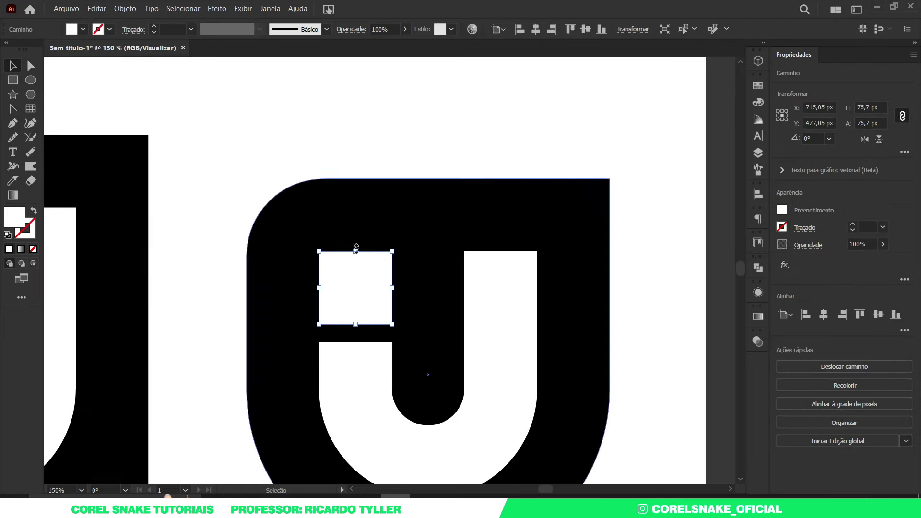
key(ctrl+minus)
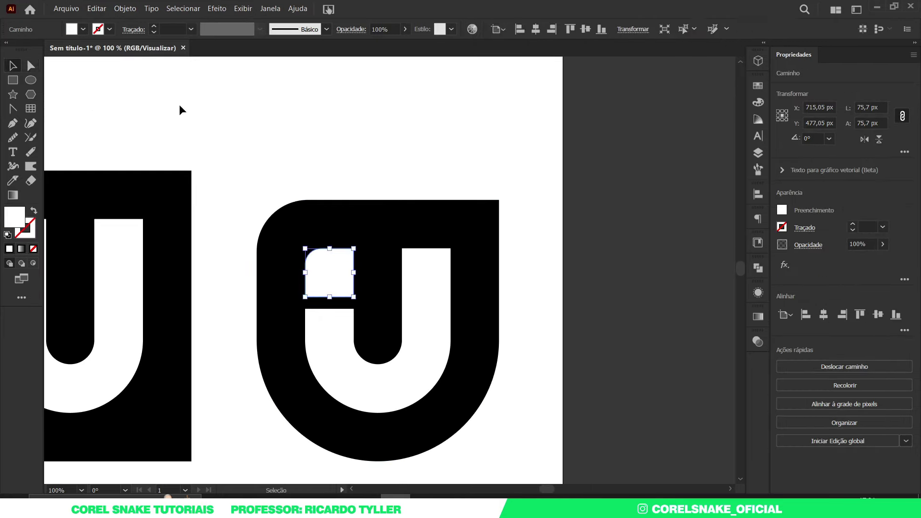
key(ctrl+minus)
key(ctrl+minus)
key(ctrl+minus)
- Round the top corners of the white U shapes with Direct Selection
click(484, 315)
key(ctrl+plus)
key(ctrl+plus)
key(ctrl+plus)
key(a)
drag(55, 113, 411, 251)
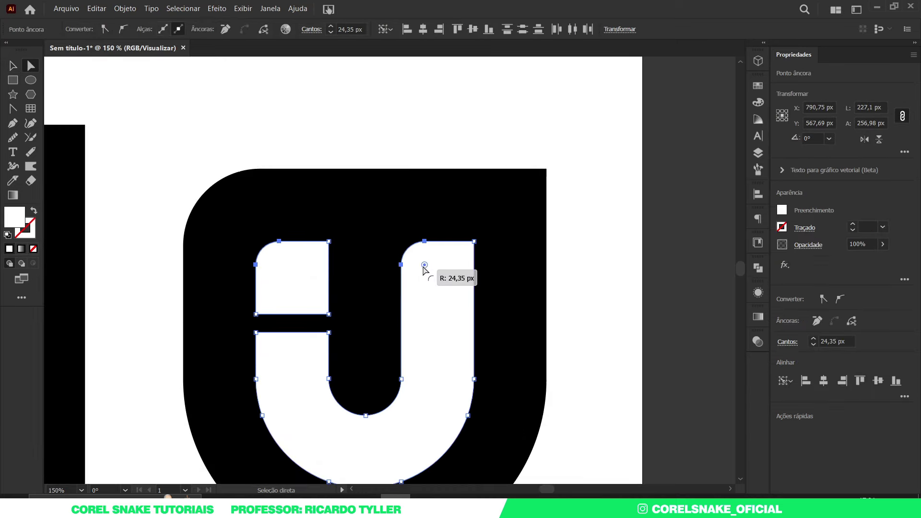
key(ctrl+minus)
key(ctrl+minus)
key(ctrl+minus)
key(v)
click(462, 315)
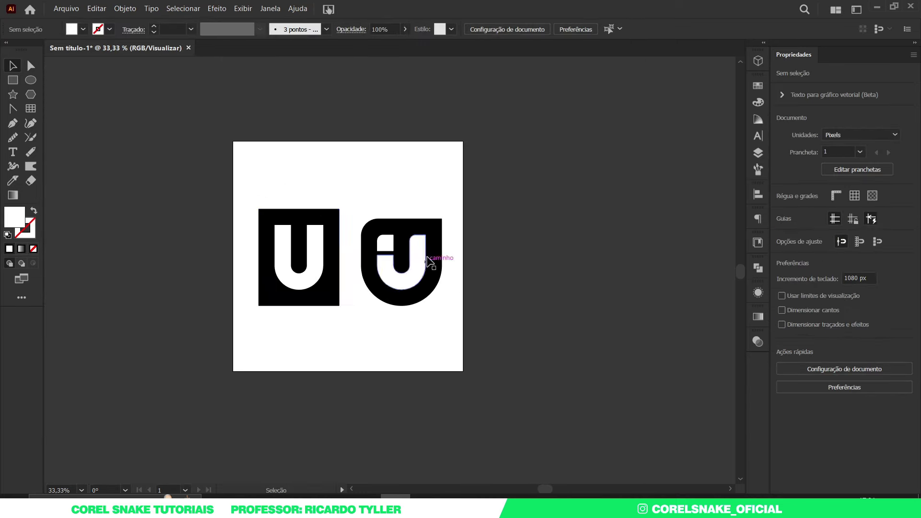
- Check the inner white U, then delete the square logo version, leaving only the shield
click(428, 260)
key(ctrl+plus)
key(ctrl+plus)
key(ctrl+plus)
key(ctrl+minus)
key(ctrl+minus)
key(ctrl+minus)
key(ctrl+minus)
key(ctrl+minus)
key(ctrl+minus)
key(v)
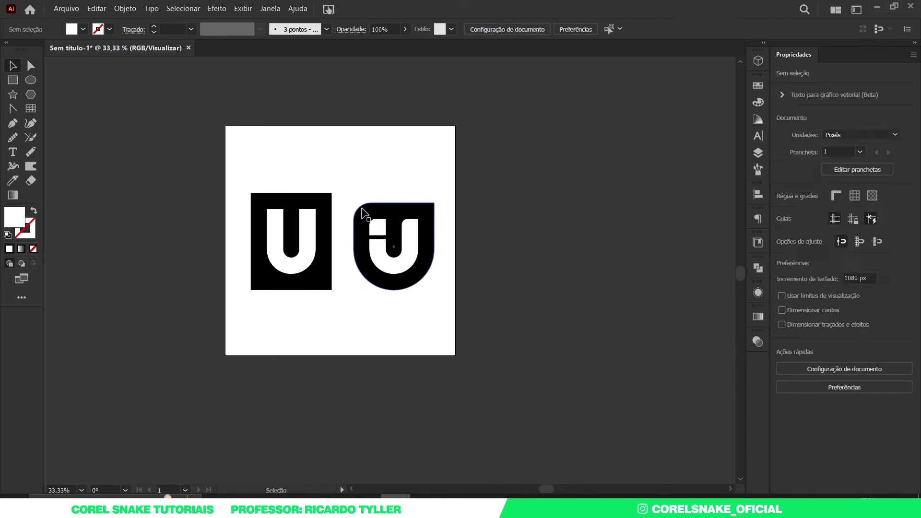
click(327, 297)
click(268, 172)
drag(269, 177, 336, 297)
key(Delete)
key(ctrl+a)
key(ctrl+minus)
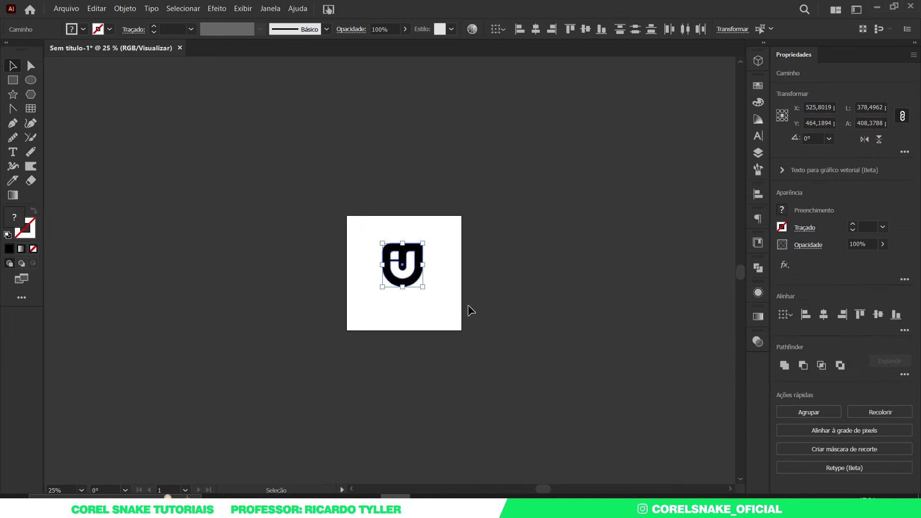
key(ctrl+plus)
- Centre the shield and type the UPTREND wordmark as a new text line beneath it
drag(402, 249, 402, 255)
key(t)
click(308, 322)
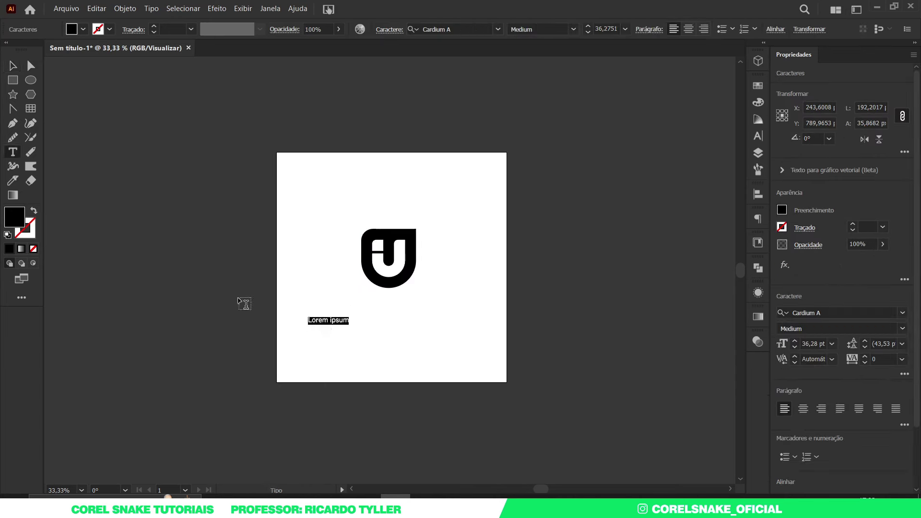
key(ctrl+plus)
double_click(441, 339)
key(ctrl+a)
key(BackSpace)
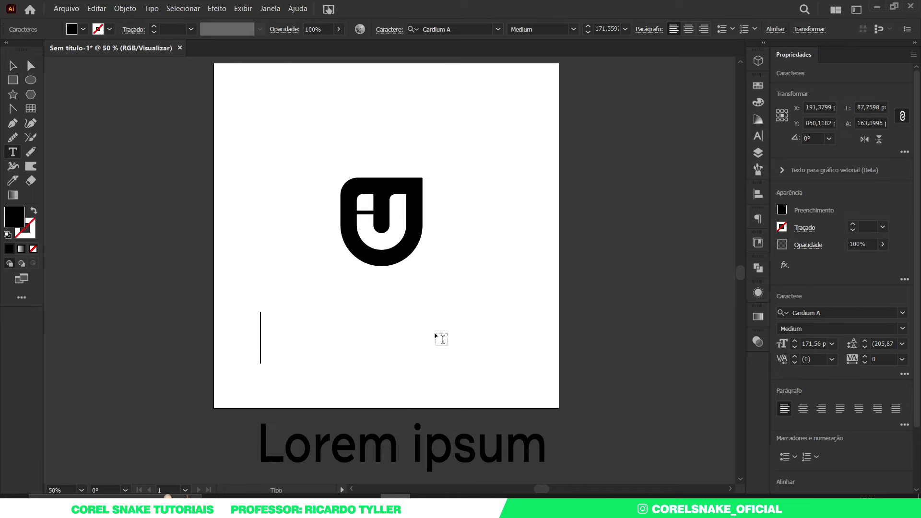
text(ND)
key(Escape)
key(ctrl+minus)
key(ctrl+plus)
- Set the UPTREND wordmark's font to Crux
click(498, 29)
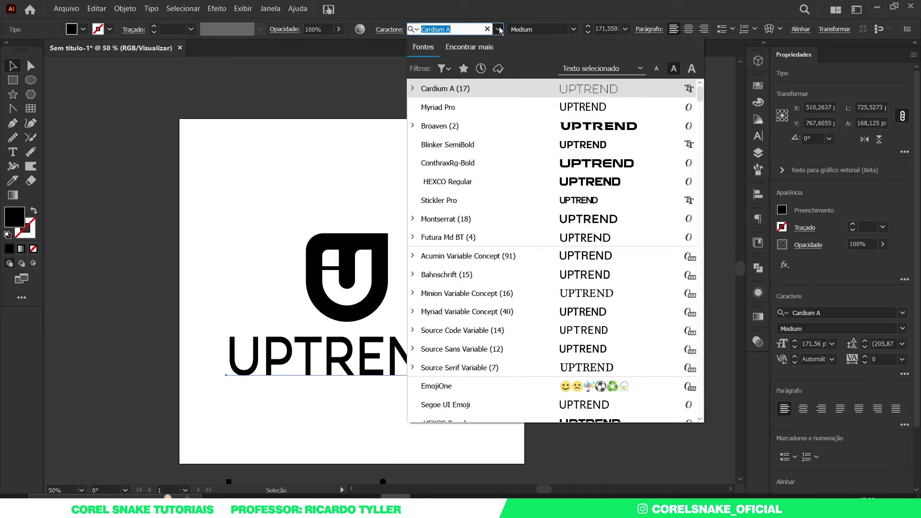
scroll(498, 173, down, 3)
scroll(483, 245, down, 5)
scroll(482, 245, down, 8)
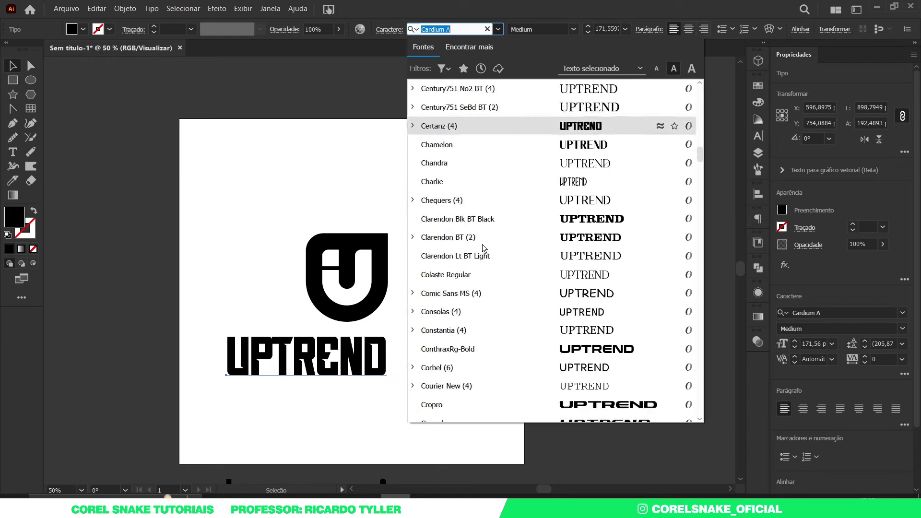
scroll(482, 243, down, 5)
scroll(510, 235, up, 5)
scroll(510, 235, up, 7)
scroll(510, 236, up, 7)
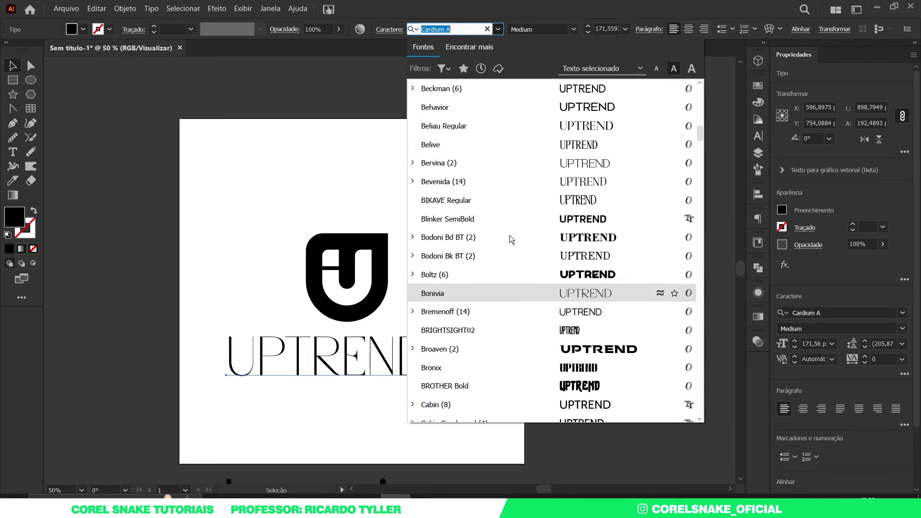
scroll(509, 235, up, 1)
click(414, 28)
text(crux)
key(Return)
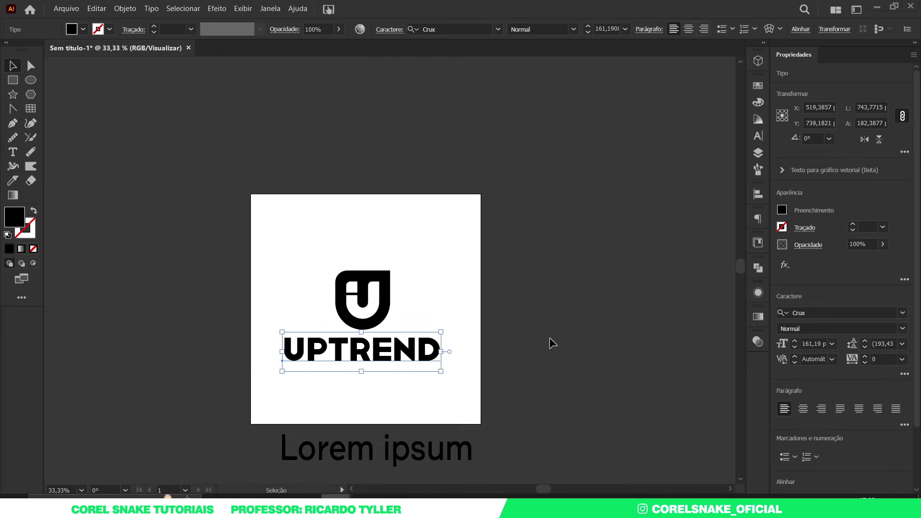
- Raise the shield above UPTREND, finish the LOGO DESIGN text, and centre it under the wordmark
mouse_move(407, 315)
mouse_down()
mouse_move(388, 329)
mouse_move(388, 269)
mouse_up()
text(LOGO DESIGN)
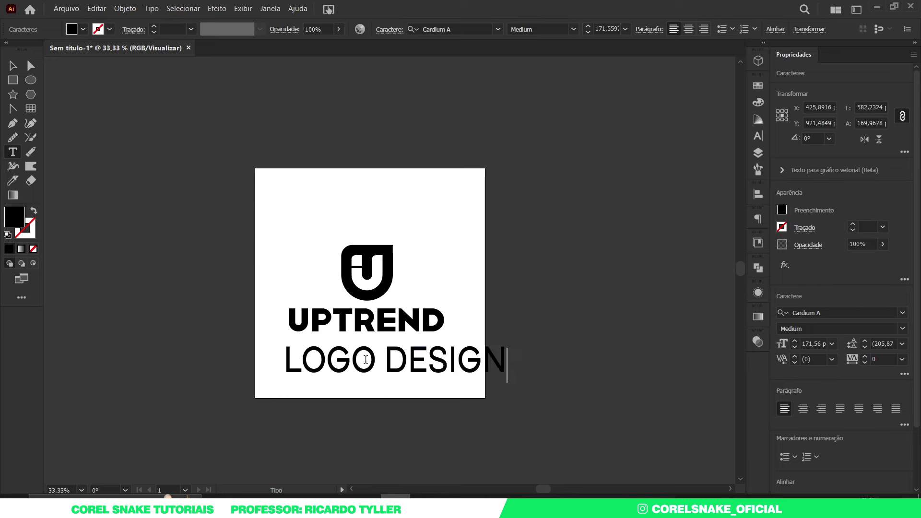
key(Escape)
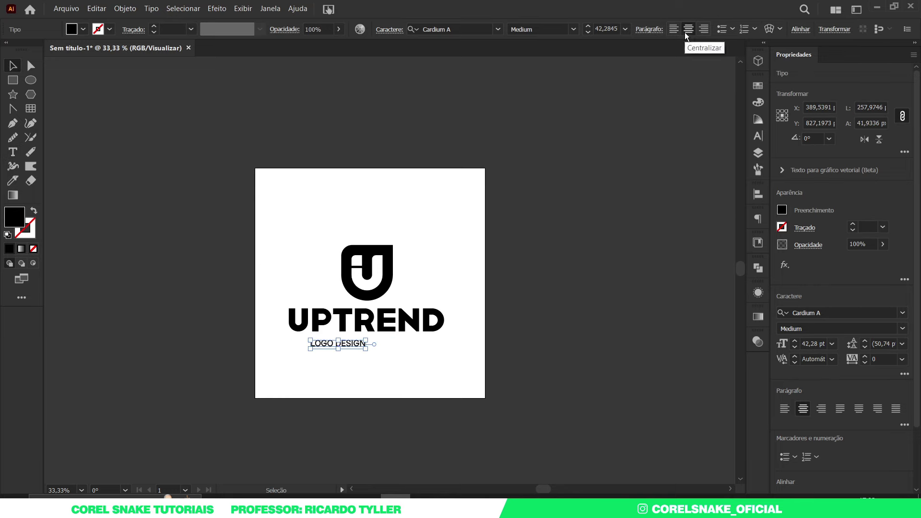
drag(338, 344, 360, 344)
scroll(374, 287, up, 2)
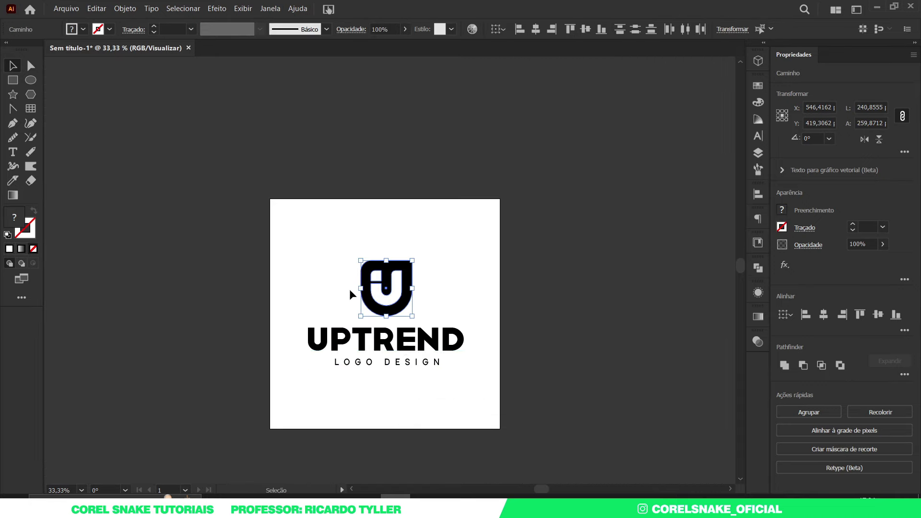
- Add a background square behind the logo and fill the shield icon orange (ff7e27)
key(ctrl+shift+bracketleft)
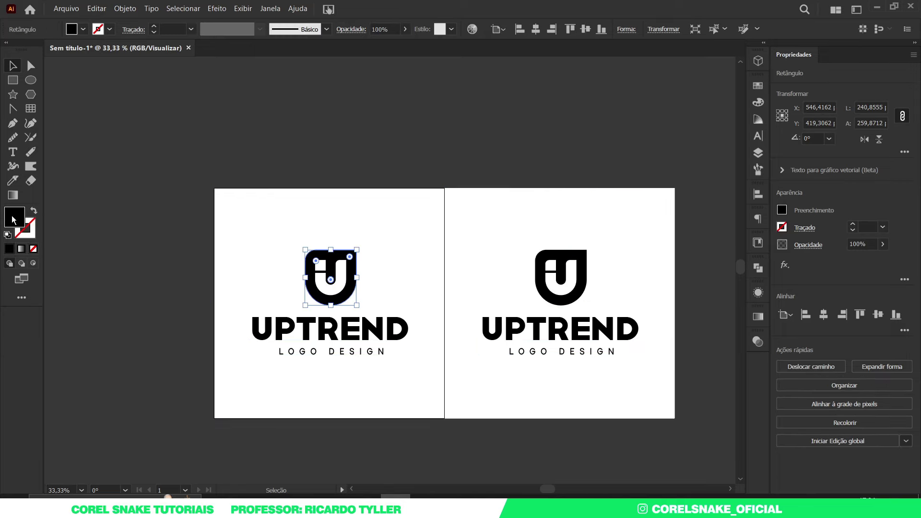
double_click(13, 220)
key(Return)
- Make the wordmark text white and fill the left background square black
click(309, 216)
key(i)
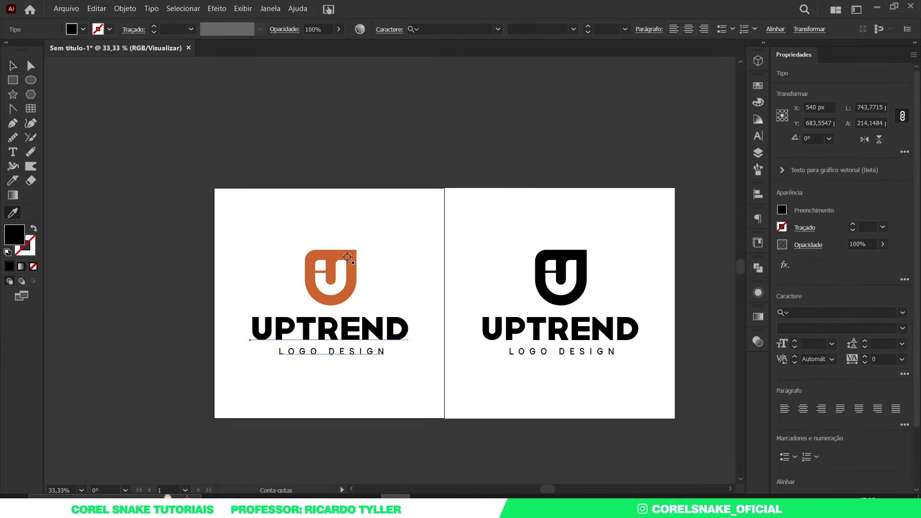
click(237, 206)
key(v)
click(237, 205)
key(shift+x)
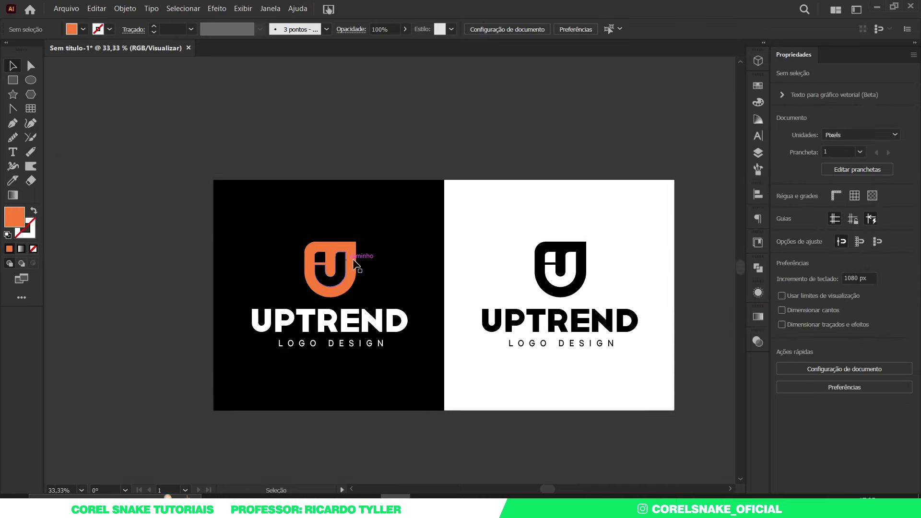
key(ctrl+1)
- Marquee-select the icon's anchor points, then zoom out to both artboards and deselect
key(a)
drag(185, 176, 443, 317)
key(ctrl+0)
key(v)
click(416, 441)
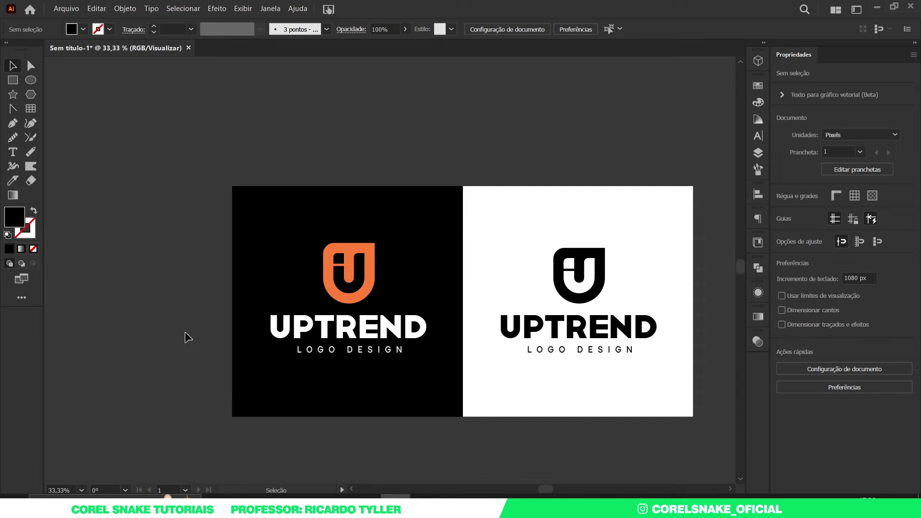
- Round the orange shield's corner to about 73 px, then undo the rounding
key(ctrl+plus)
key(ctrl+plus)
key(a)
mouse_move(357, 287)
mouse_down()
mouse_move(344, 311)
mouse_move(353, 285)
mouse_up()
key(ctrl+minus)
key(ctrl+shift+a)
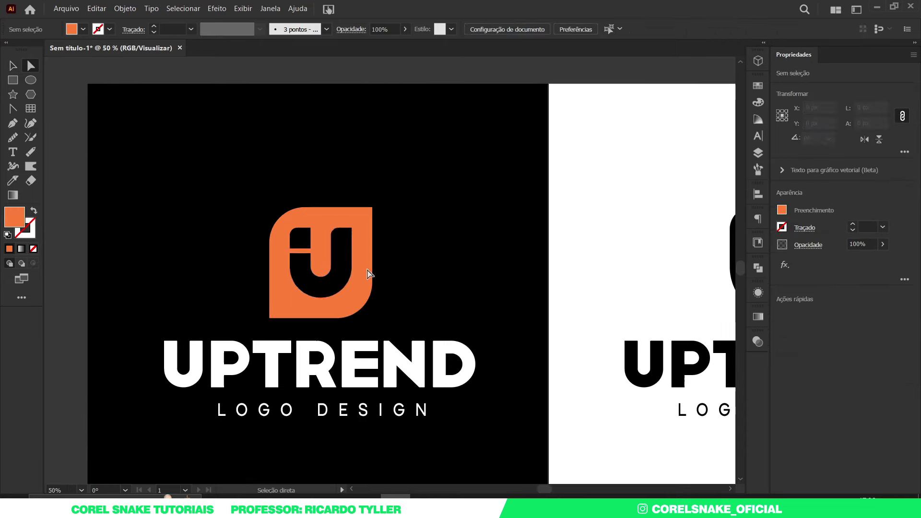
click(280, 308)
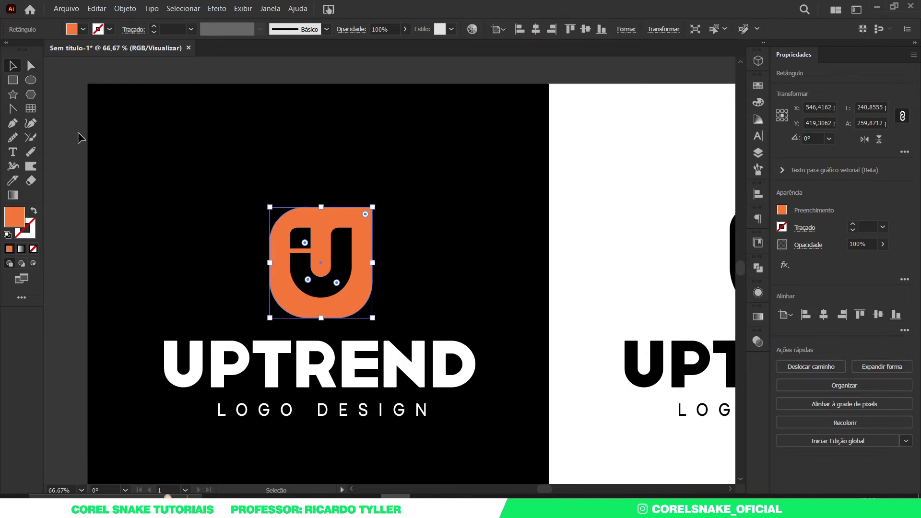
key(ctrl+z)
key(ctrl+minus)
key(ctrl+minus)
key(ctrl+shift+a)
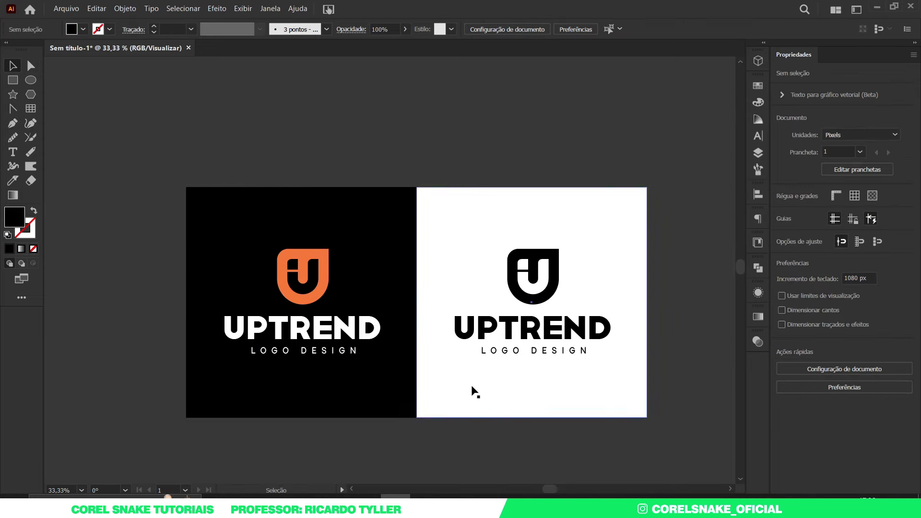
- Select the black-version logo artwork and open the hoodie mockup's design document
key(ctrl+minus)
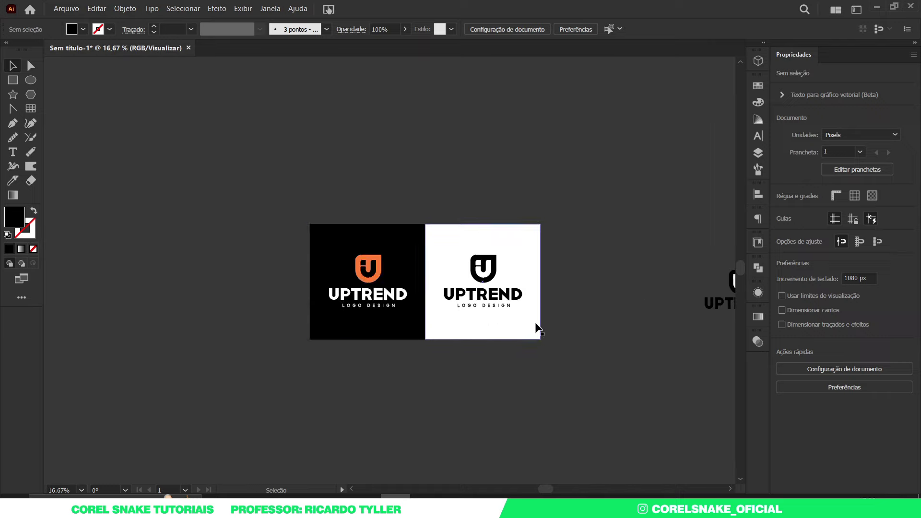
click(304, 222)
key(ctrl+shift+a)
scroll(228, 236, up, 5)
key(ctrl+minus)
key(ctrl+plus)
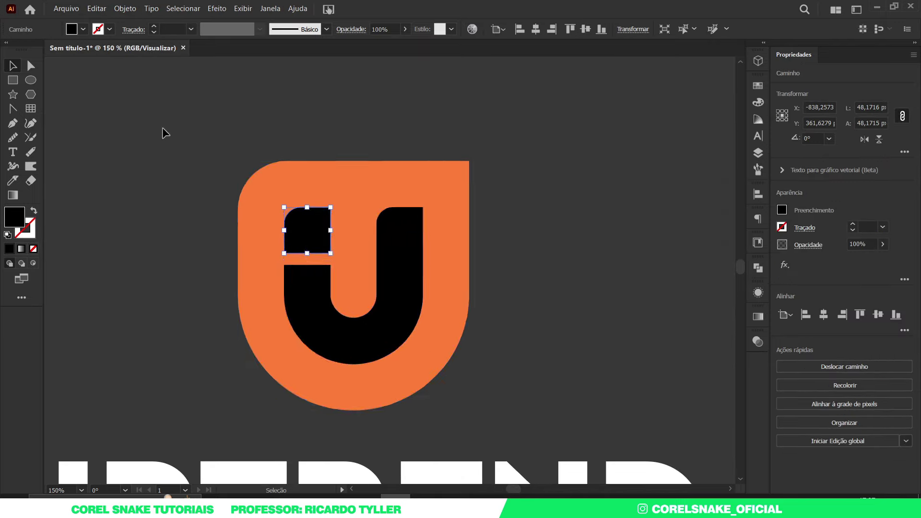
key(ctrl+a)
key(shift+m)
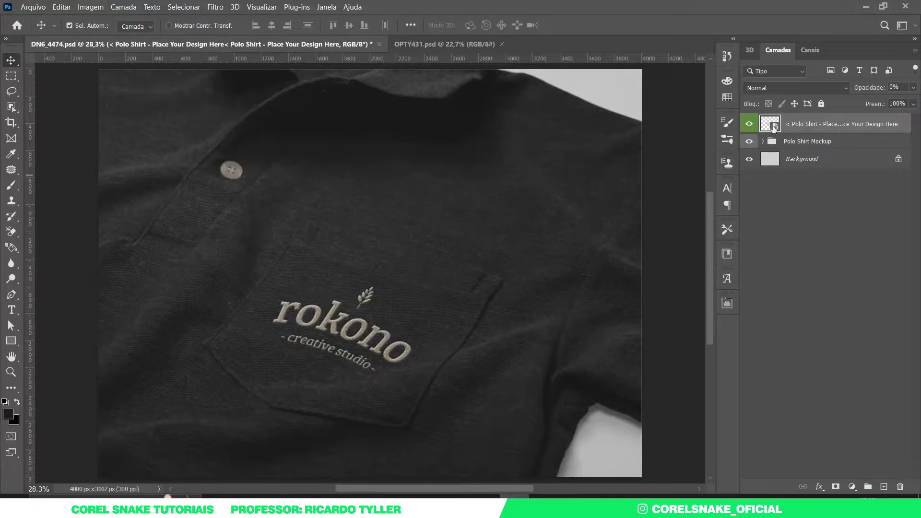
double_click(773, 128)
- Replace the old rokono design in the hoodie mockup with the pasted UPTREND logo
key(Delete)
key(ctrl+v)
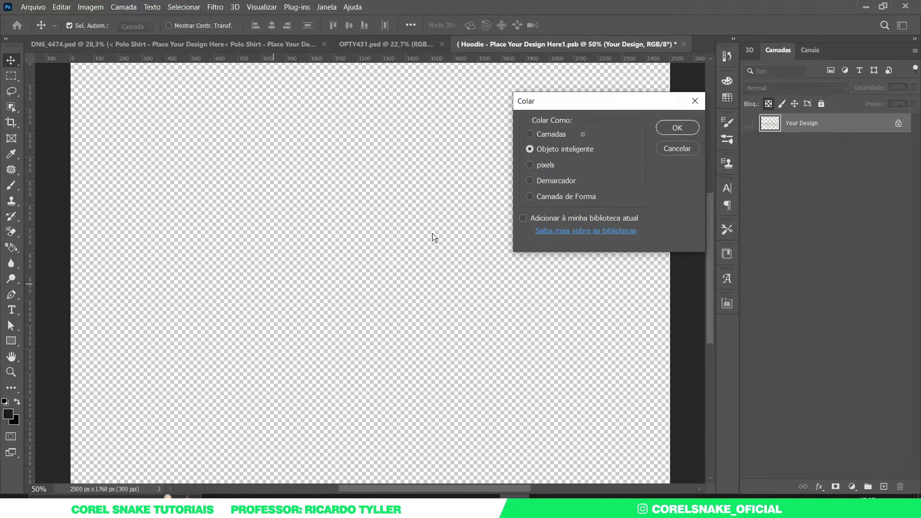
key(Return)
key(Return)
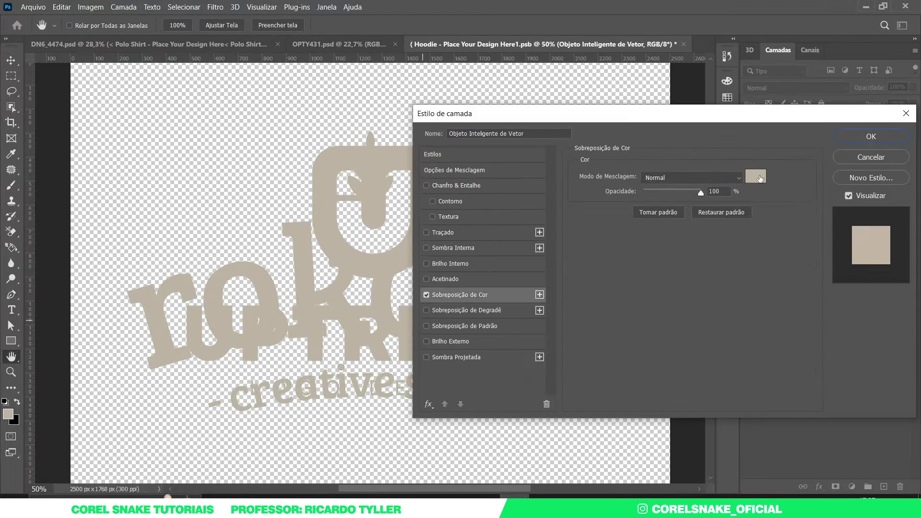
click(756, 177)
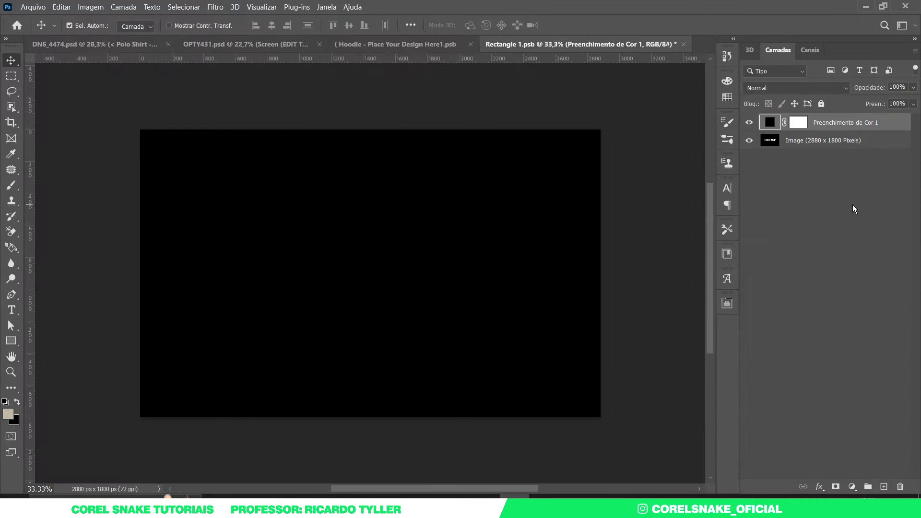
- Paste the UPTREND logo into the screen mockup as a smart object and commit it
key(ctrl+v)
click(664, 128)
key(Return)
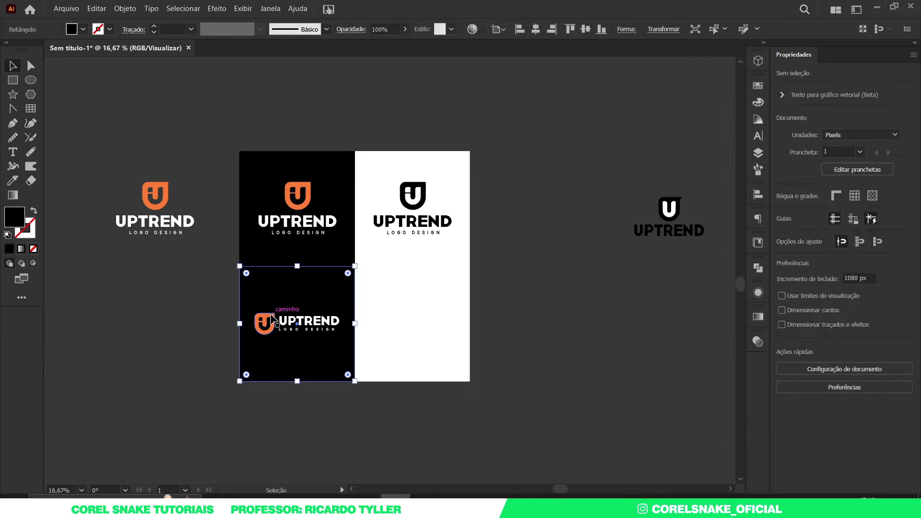
- Place the horizontal logo on the lower black square and move the white square bottom-left
drag(255, 323, 363, 324)
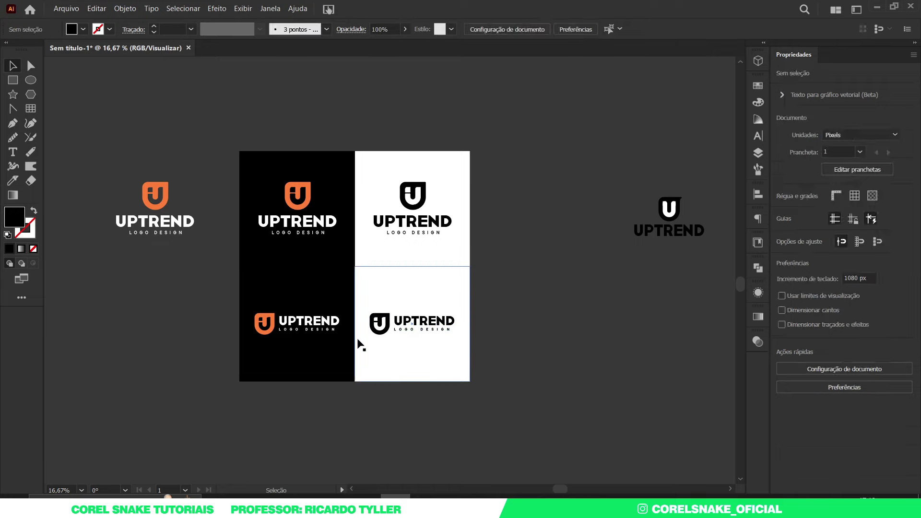
click(334, 282)
mouse_move(471, 294)
mouse_down()
mouse_move(240, 294)
mouse_move(355, 294)
mouse_up()
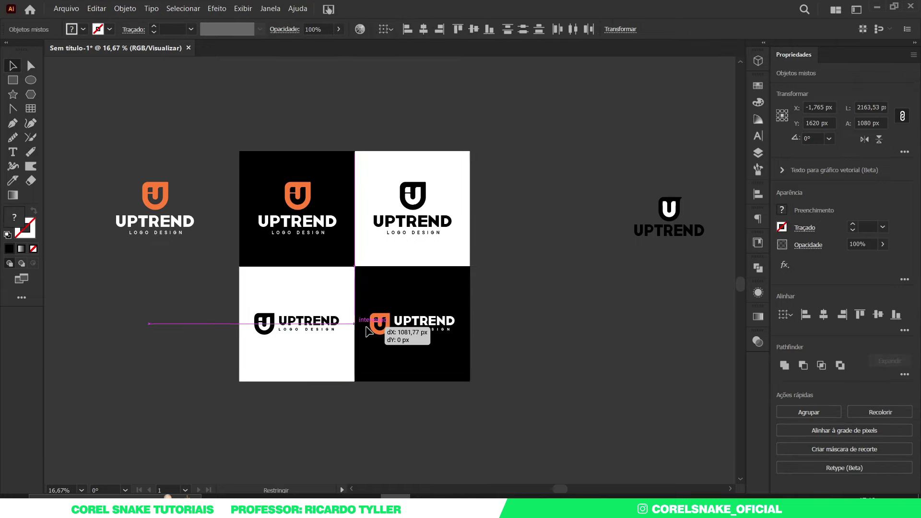
- Convert the UPTREND wordmark in the top black variant to outlines
key(ctrl+plus)
key(ctrl+plus)
click(306, 279)
key(ctrl+plus)
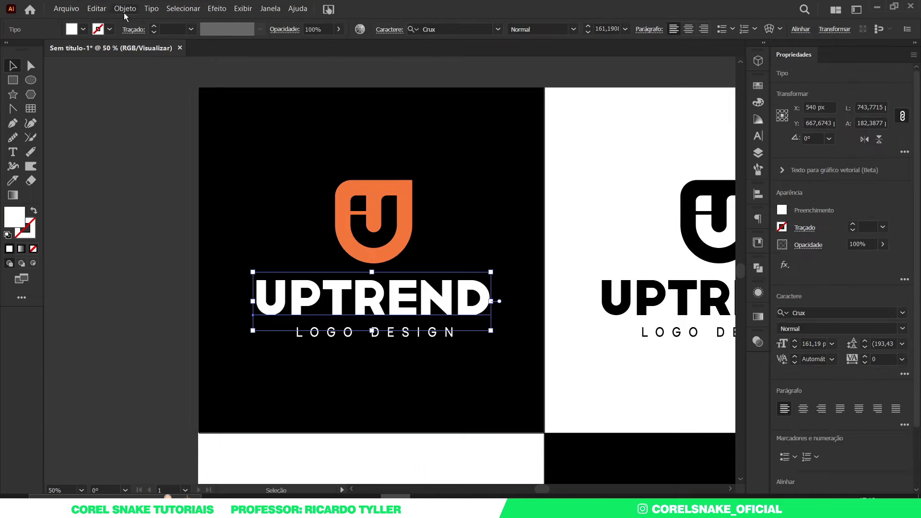
click(125, 8)
click(140, 125)
- Sharpen the top corners of the outlined U to 0 px
click(583, 302)
key(a)
click(264, 298)
key(ctrl+plus)
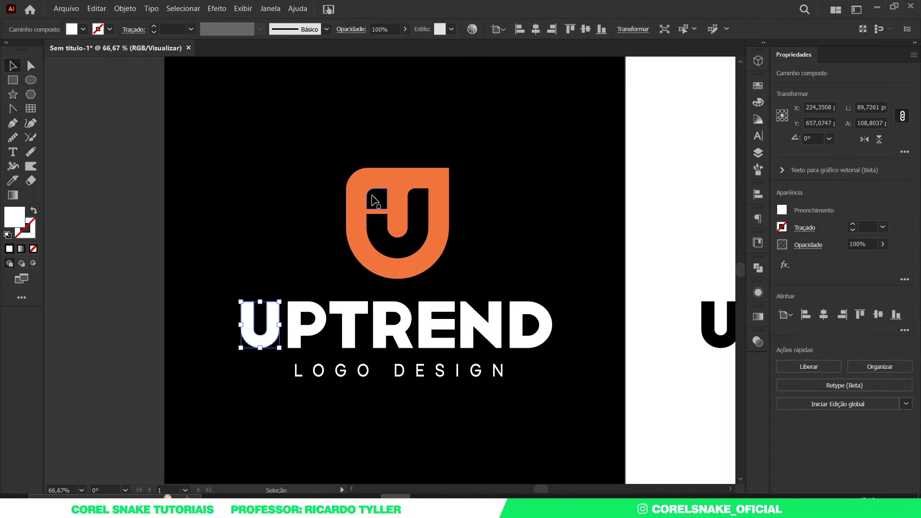
key(ctrl+plus)
key(ctrl+plus)
drag(155, 361, 202, 306)
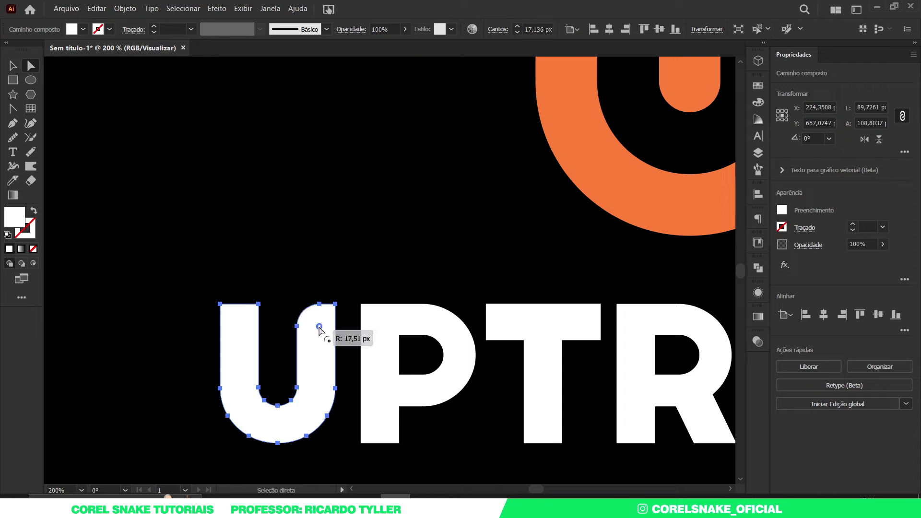
key(v)
key(ctrl+shift+a)
key(ctrl+minus)
key(ctrl+minus)
key(ctrl+minus)
key(ctrl+minus)
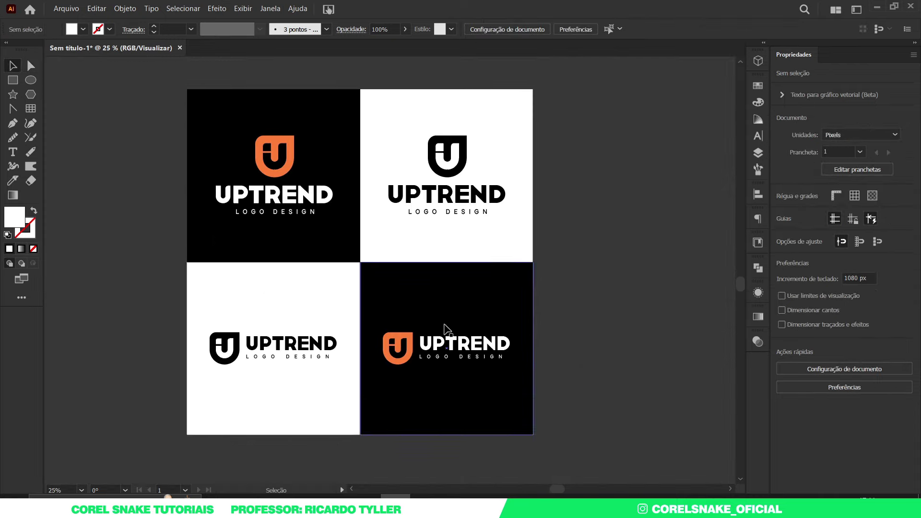
- Move the black logo outside the artboards and merge the shield and U into one orange shape
drag(555, 199, 427, 323)
drag(469, 274, 117, 273)
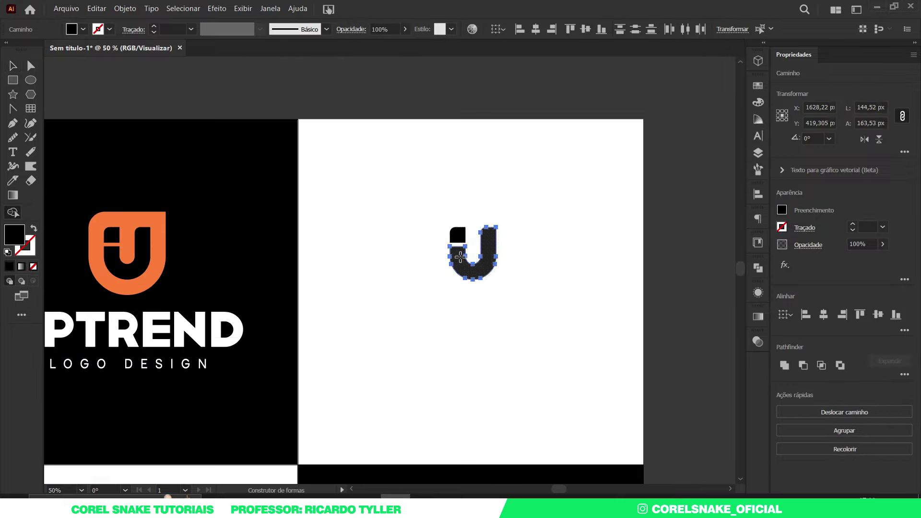
key(ctrl+minus)
drag(531, 269, 432, 225)
key(ctrl+8)
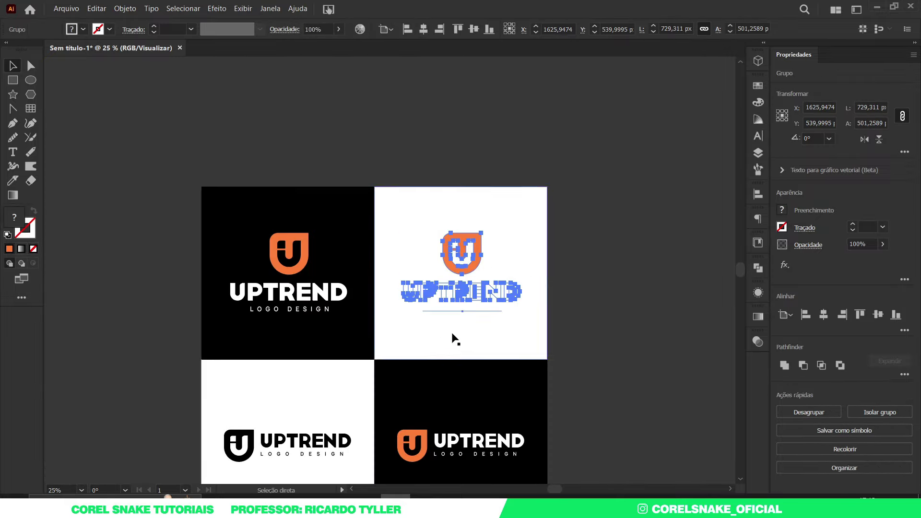